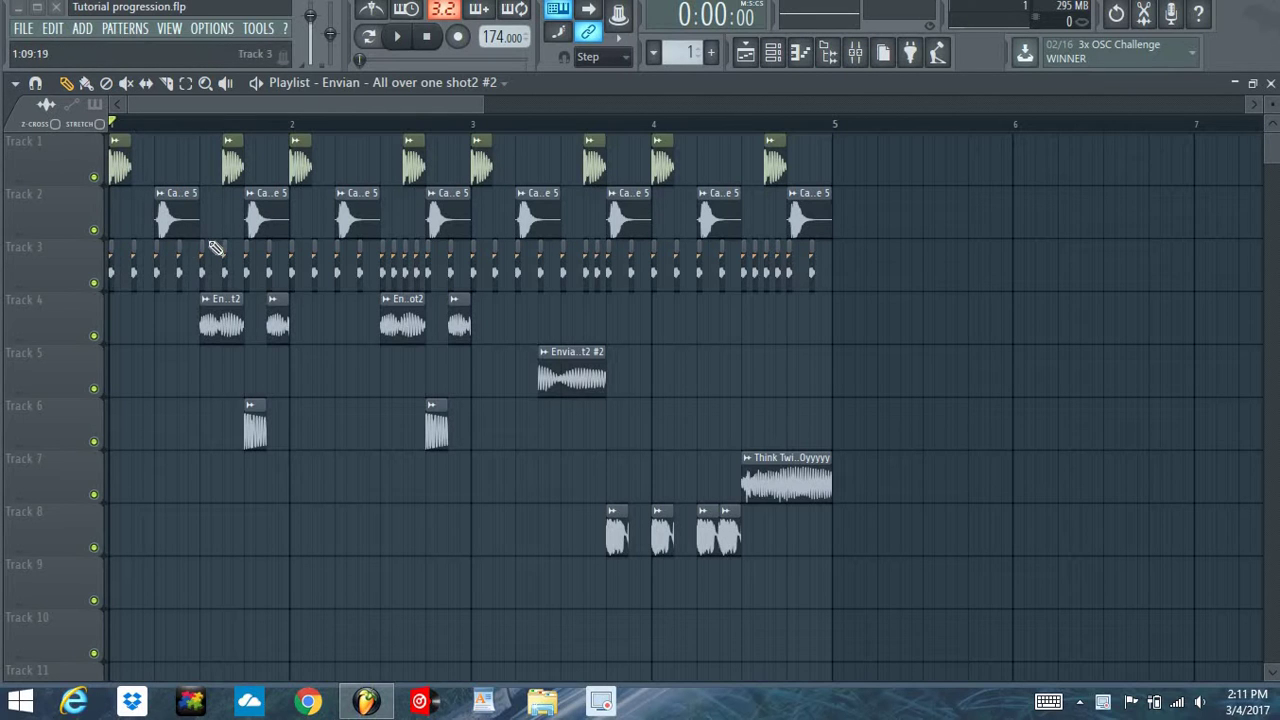
Open the Mixer window over the Tutorial progression playlist.
{"action": "left_click", "coordinate": [855, 52]}
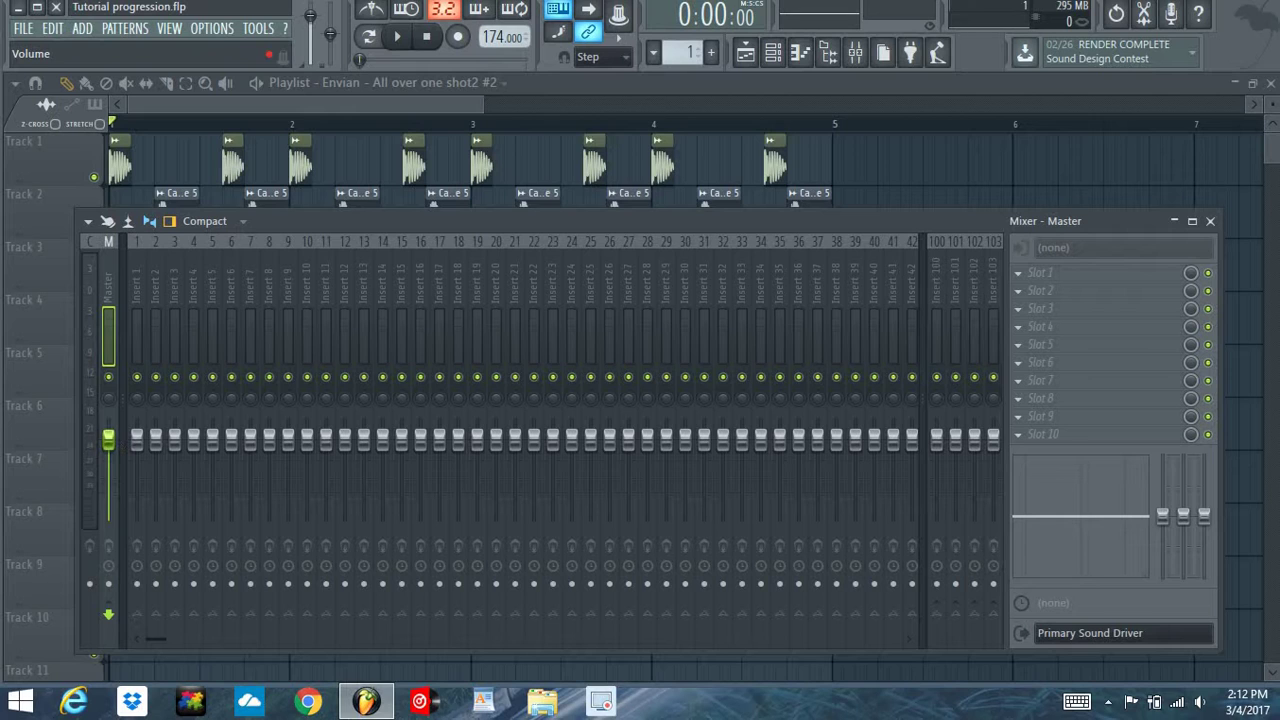
Lower the Master fader to about -0.8 dB.
{"action": "left_click", "coordinate": [108, 440]}
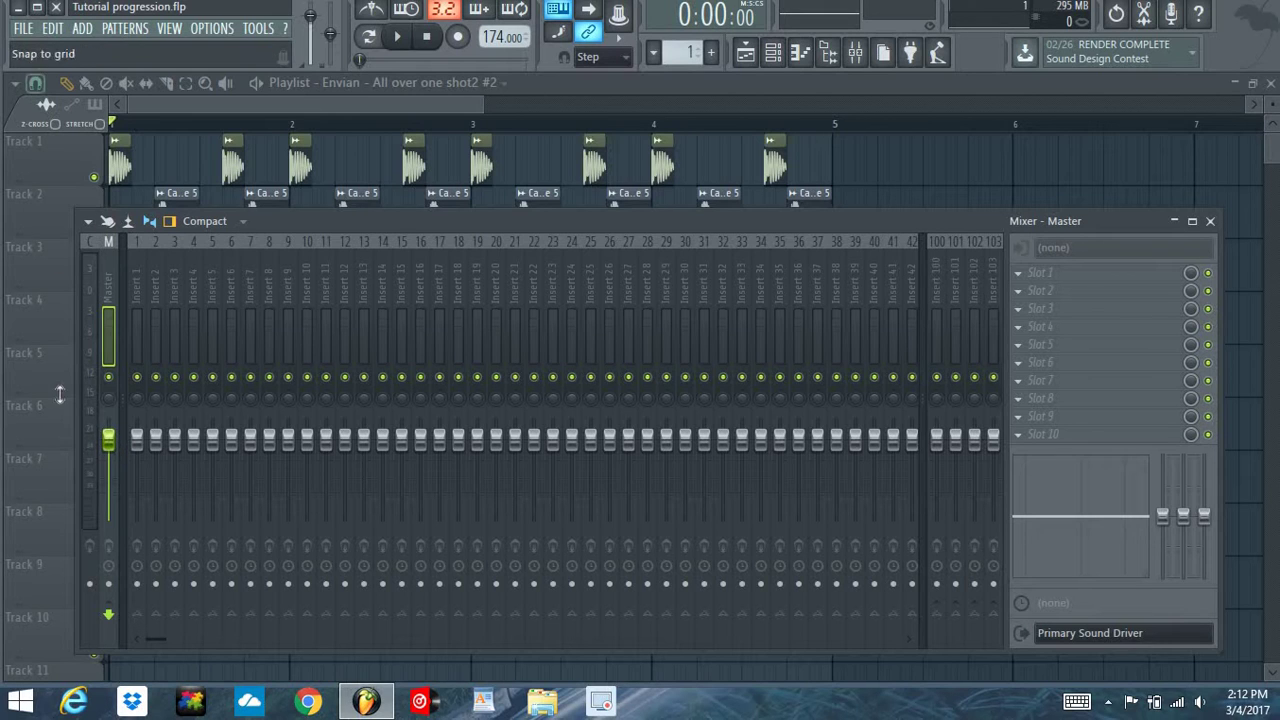
{"action": "left_click_drag", "start_coordinate": [108, 438], "coordinate": [108, 438]}
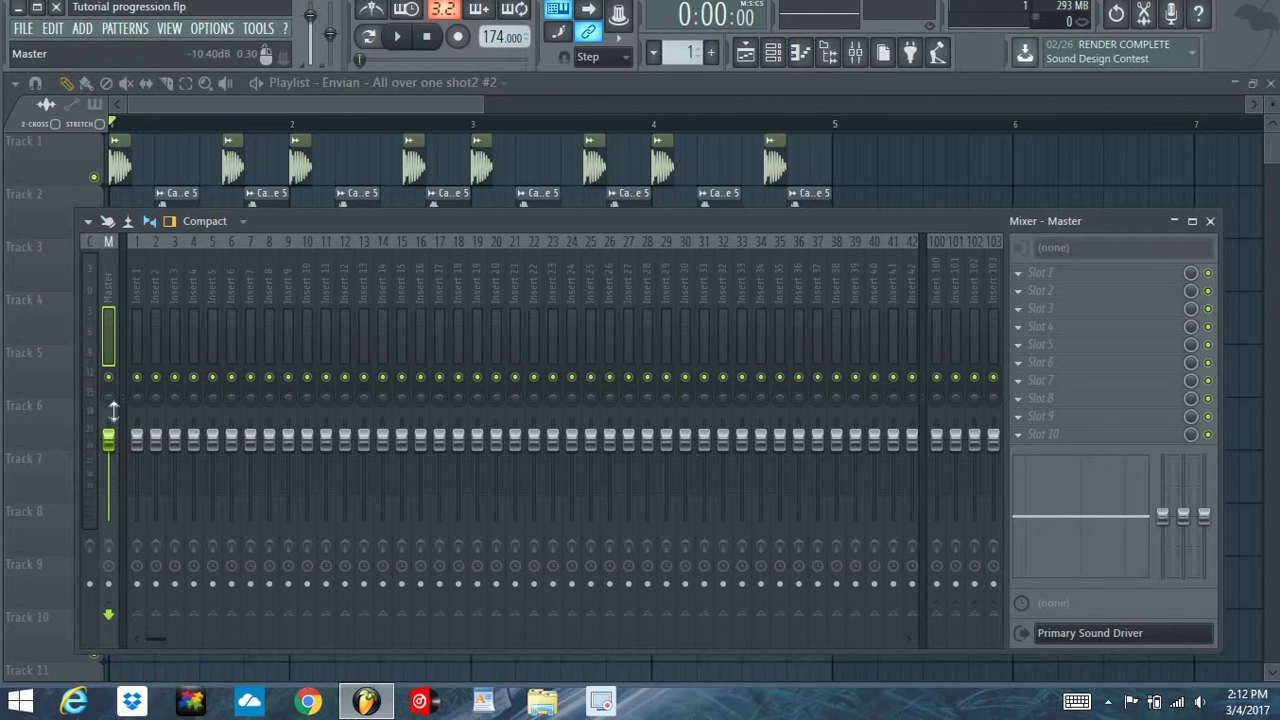
{"action": "left_click_drag", "start_coordinate": [108, 438], "coordinate": [108, 438]}
Close the mixer to check the playlist, then bring it back up.
{"action": "left_click", "coordinate": [423, 110]}
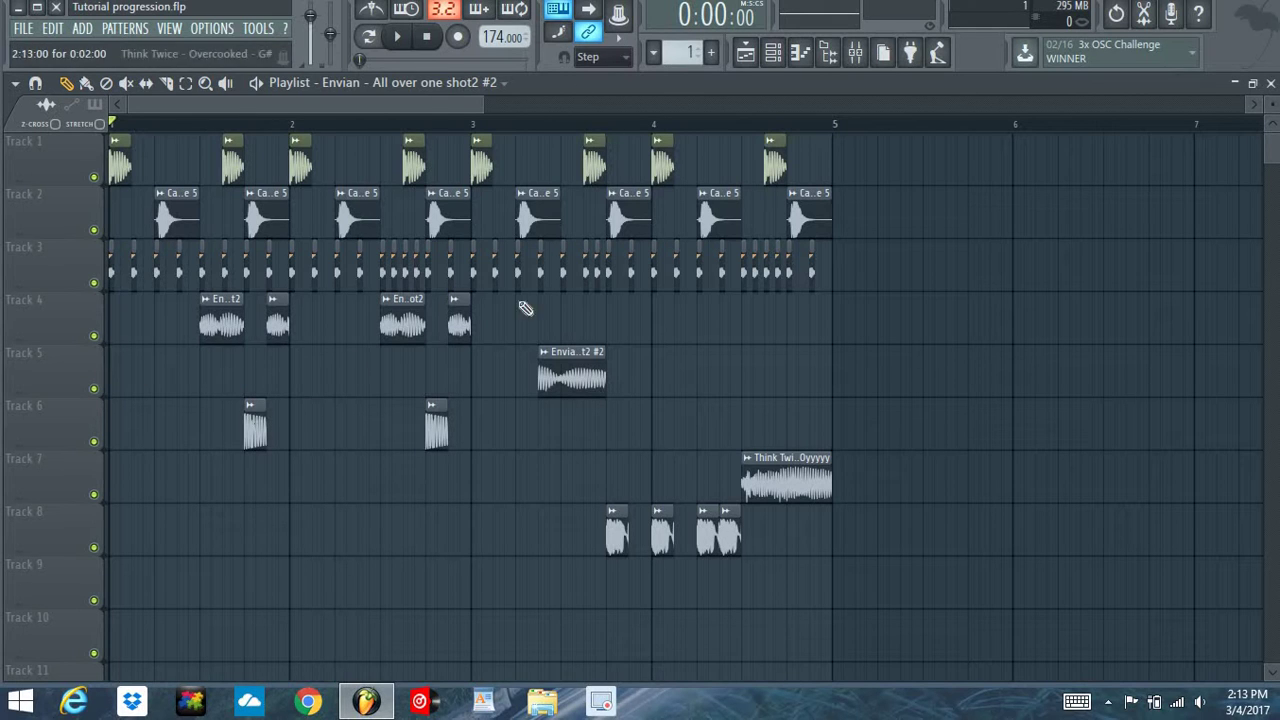
{"action": "left_click", "coordinate": [855, 52]}
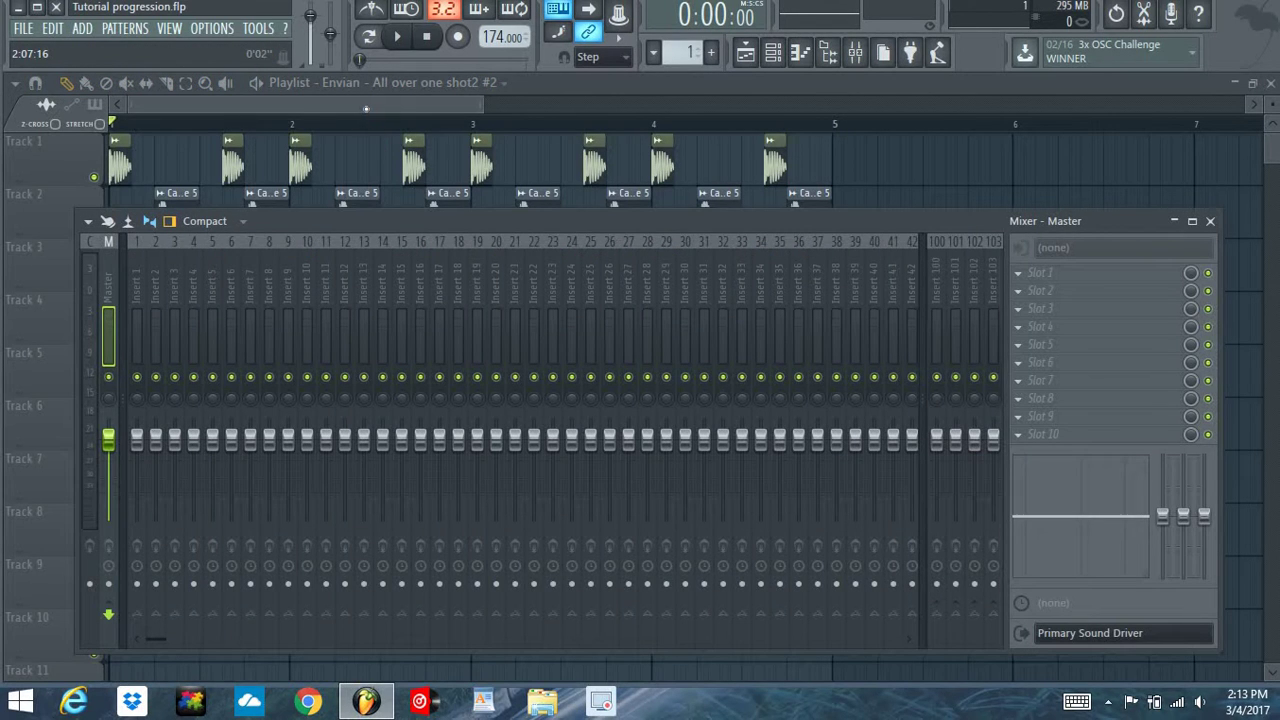
{"action": "key", "text": "F9"}
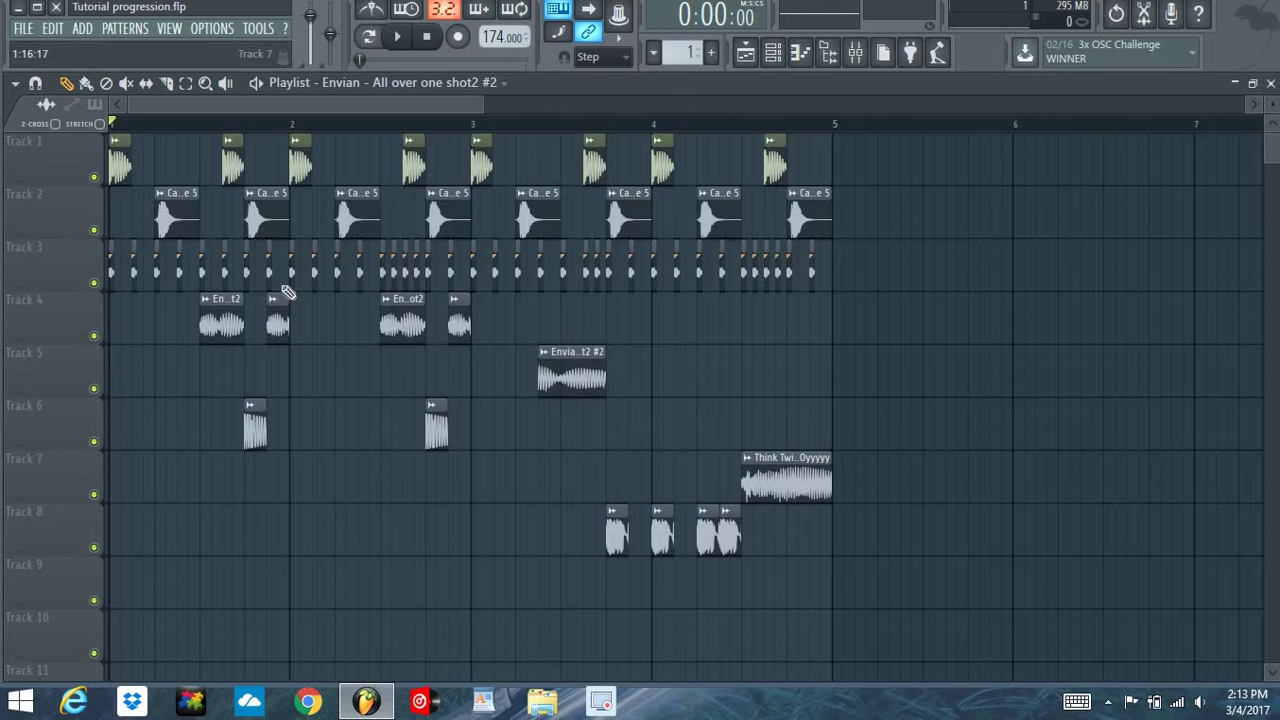
{"action": "left_click", "coordinate": [829, 52]}
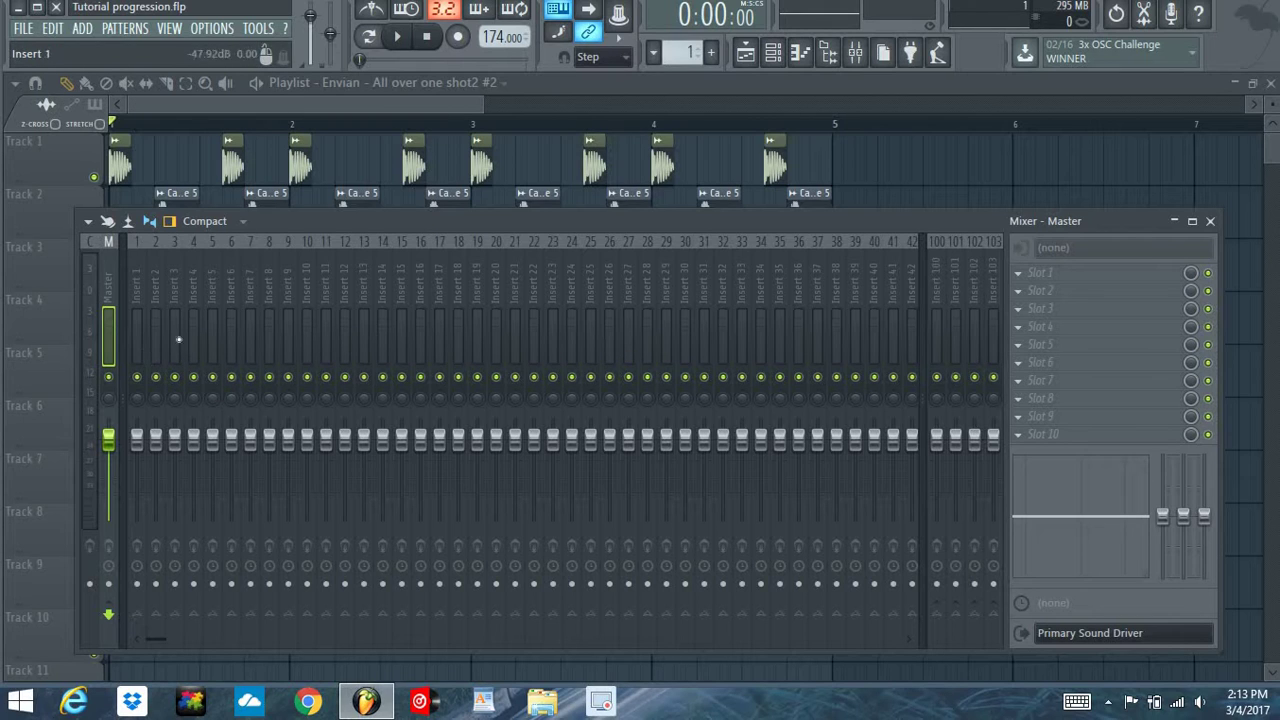
Close the mixer, then play the arrangement from the start and stop it.
{"action": "left_click", "coordinate": [329, 107]}
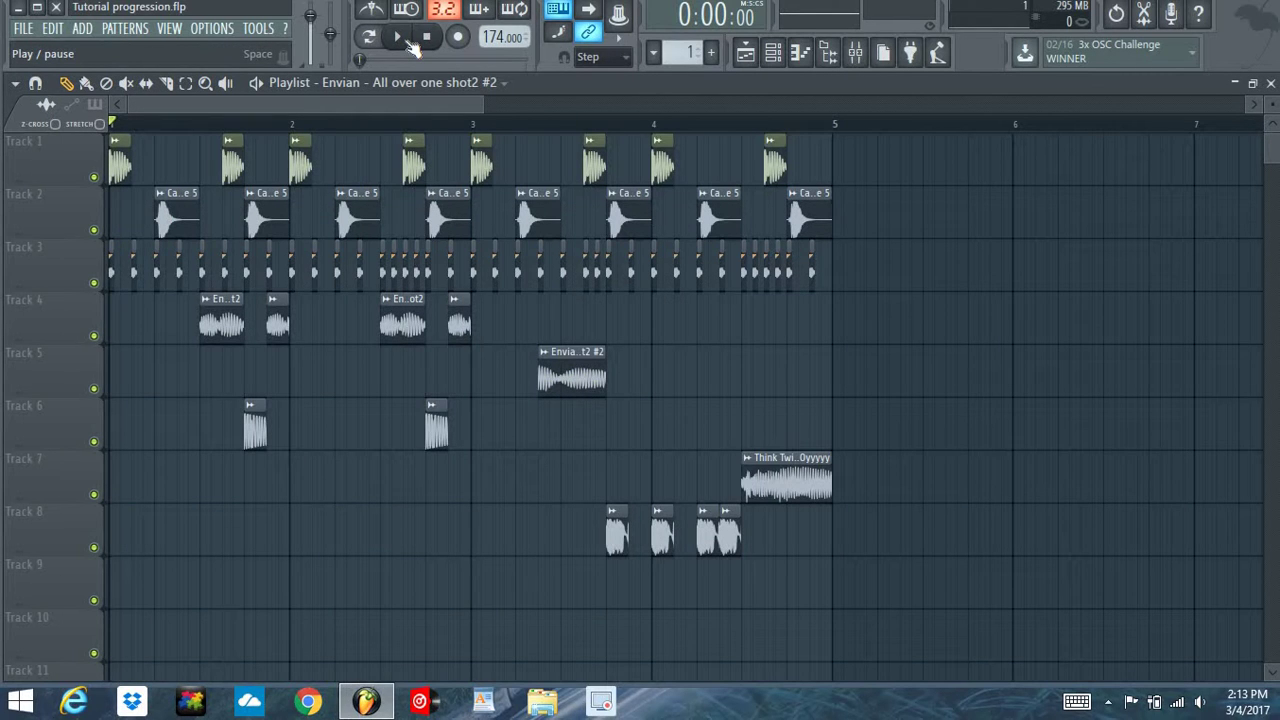
{"action": "left_click", "coordinate": [410, 45]}
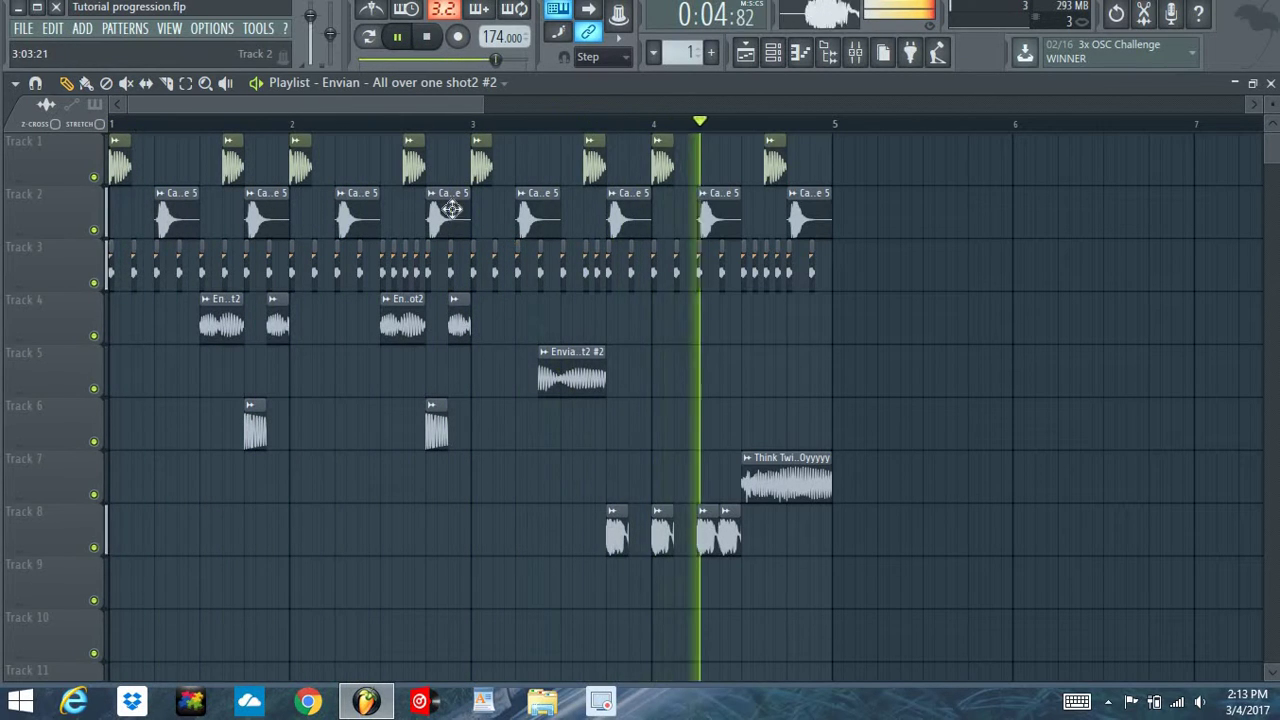
{"action": "left_click", "coordinate": [429, 38]}
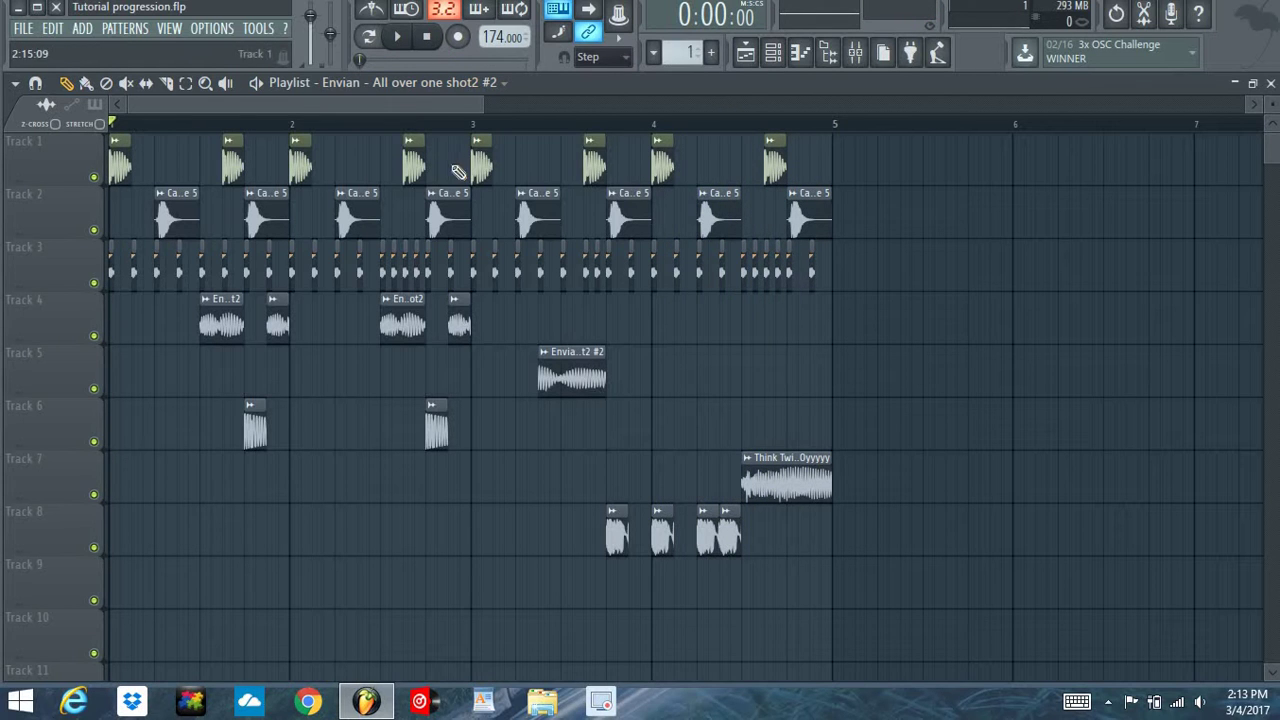
Select all eight snare clips and slip their audio earlier using 1/4-step snap.
{"action": "left_click_drag", "start_coordinate": [134, 214], "coordinate": [830, 214]}
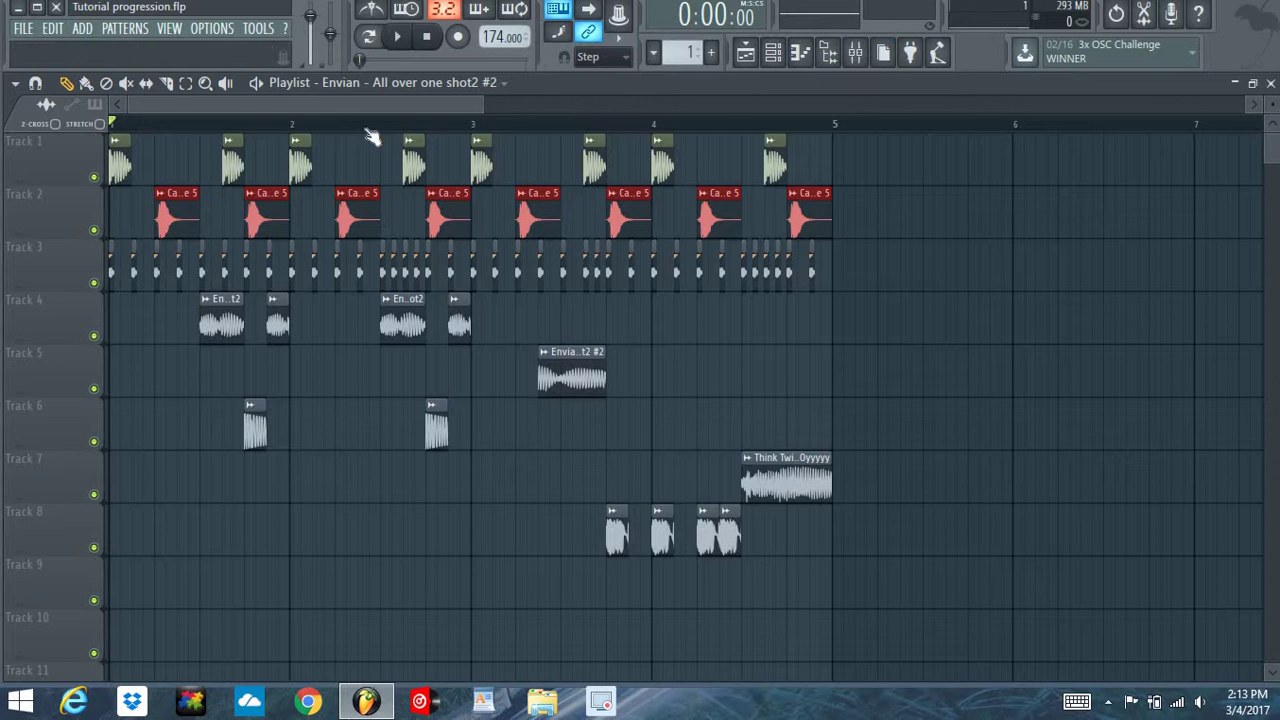
{"action": "left_click", "coordinate": [145, 84]}
{"action": "scroll", "coordinate": [185, 130], "scroll_direction": "up", "scroll_amount": 8}
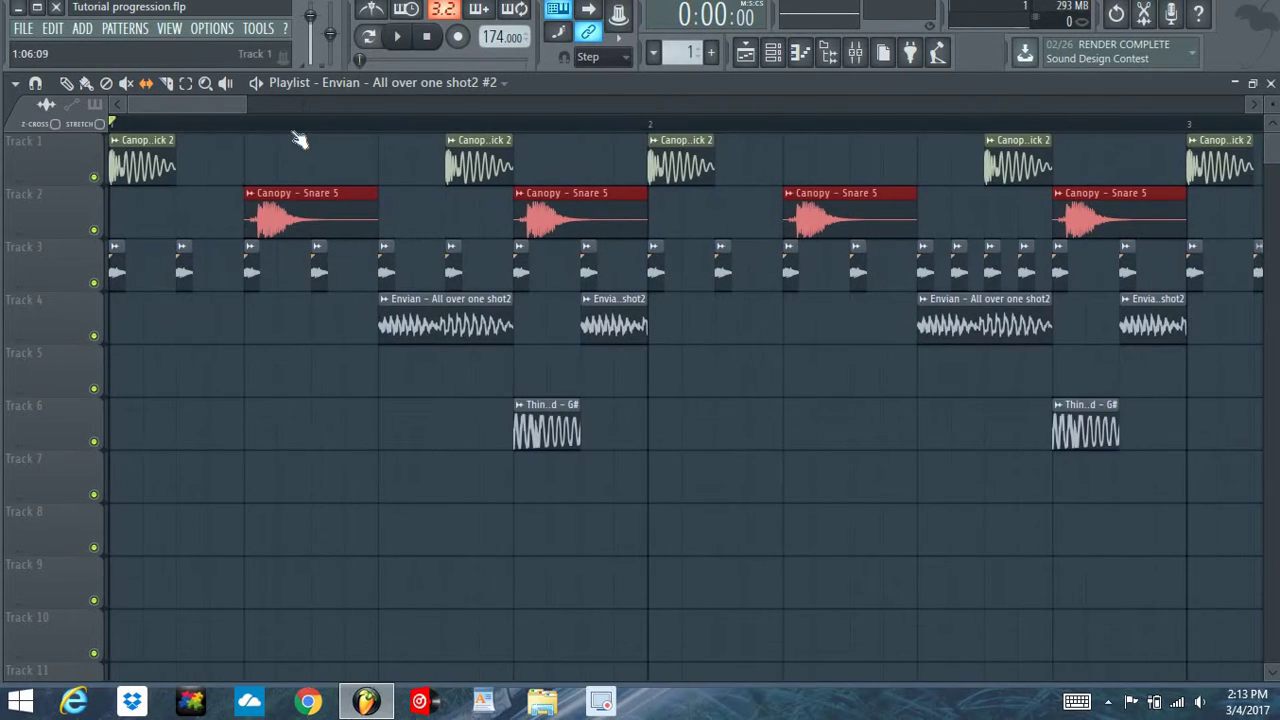
{"action": "left_click", "coordinate": [600, 56]}
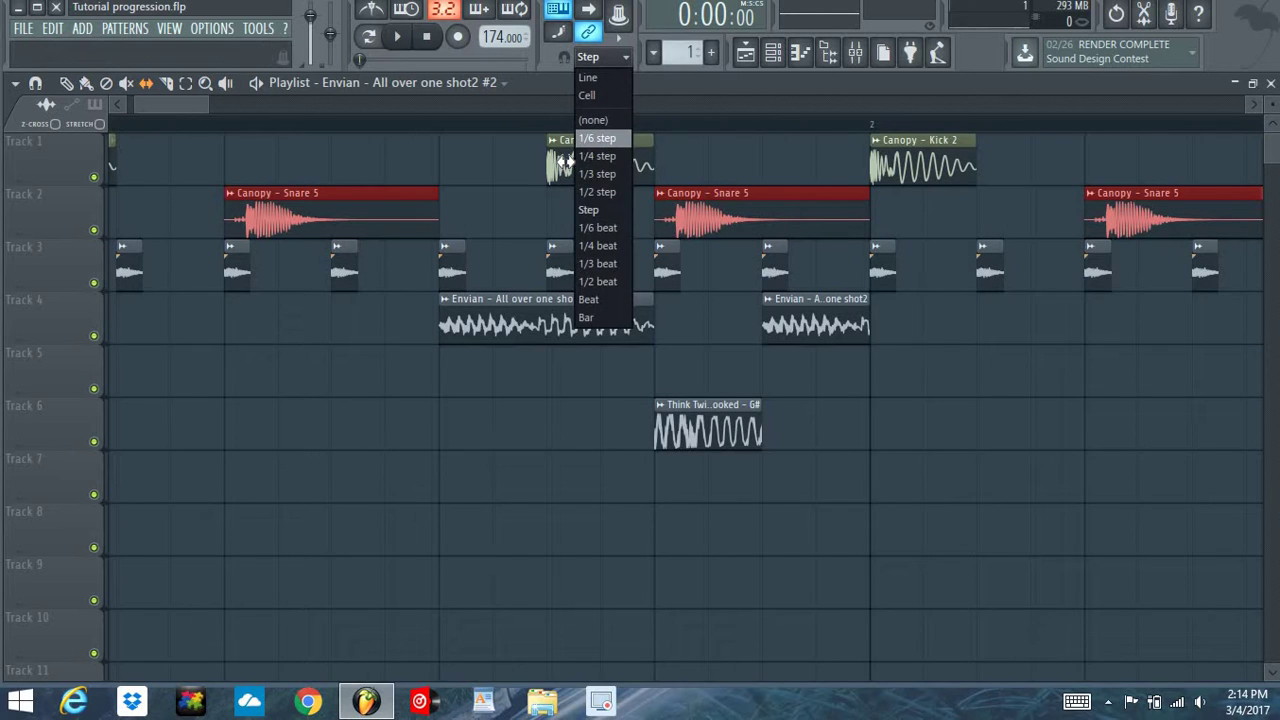
{"action": "left_click", "coordinate": [600, 133]}
{"action": "left_click_drag", "start_coordinate": [373, 220], "coordinate": [349, 226]}
Switch snap to 1/6 step, play back to check, then restore Step snapping.
{"action": "left_click", "coordinate": [600, 56]}
{"action": "left_click", "coordinate": [598, 137]}
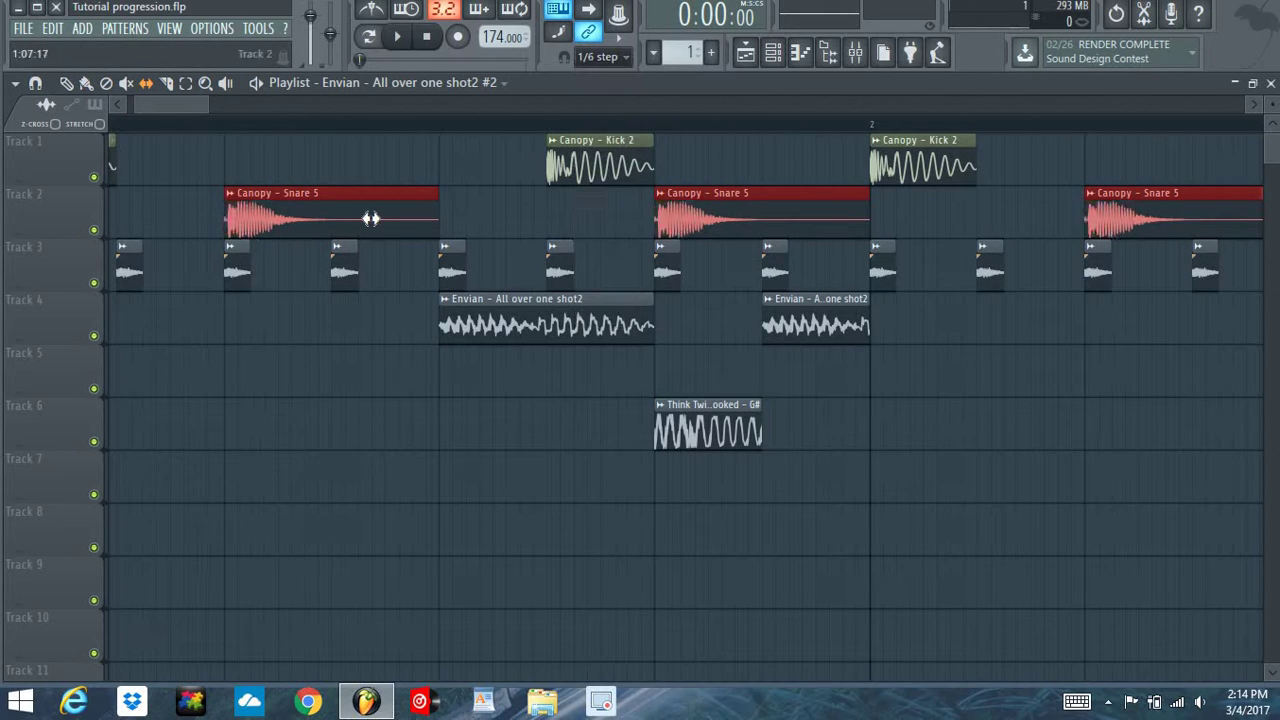
{"action": "key", "text": "space"}
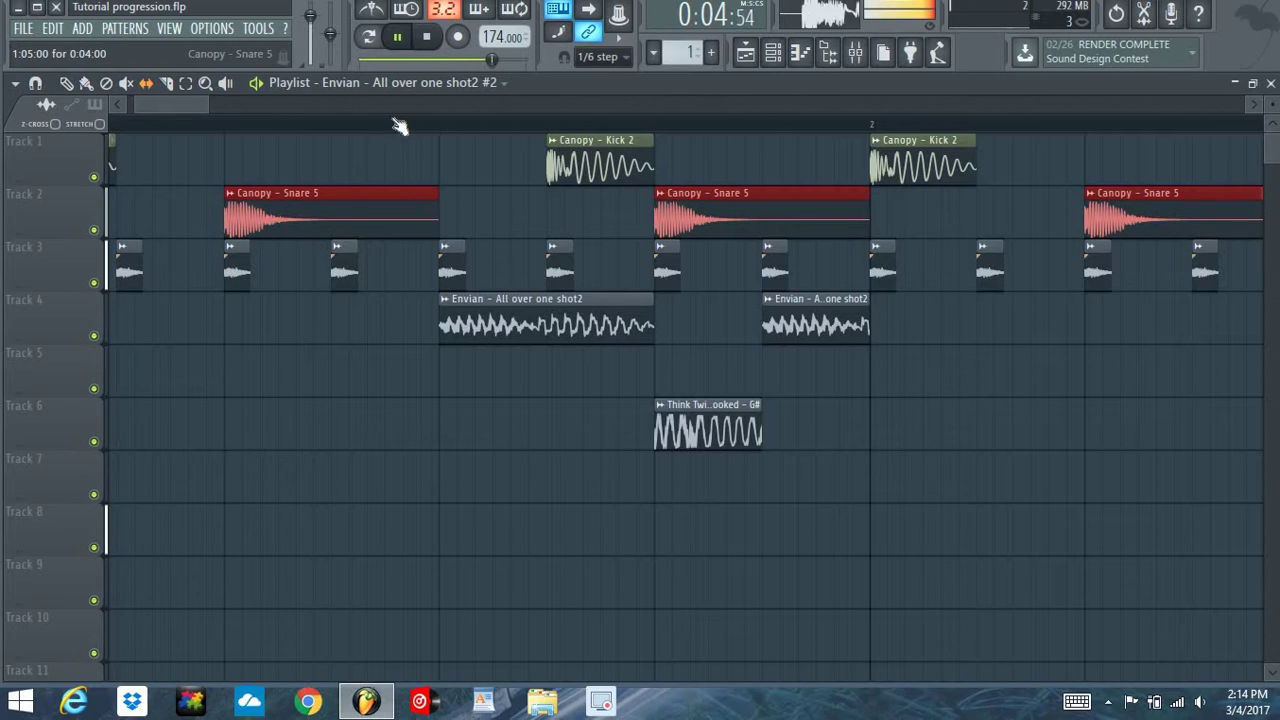
{"action": "left_click", "coordinate": [427, 40]}
{"action": "left_click", "coordinate": [427, 38]}
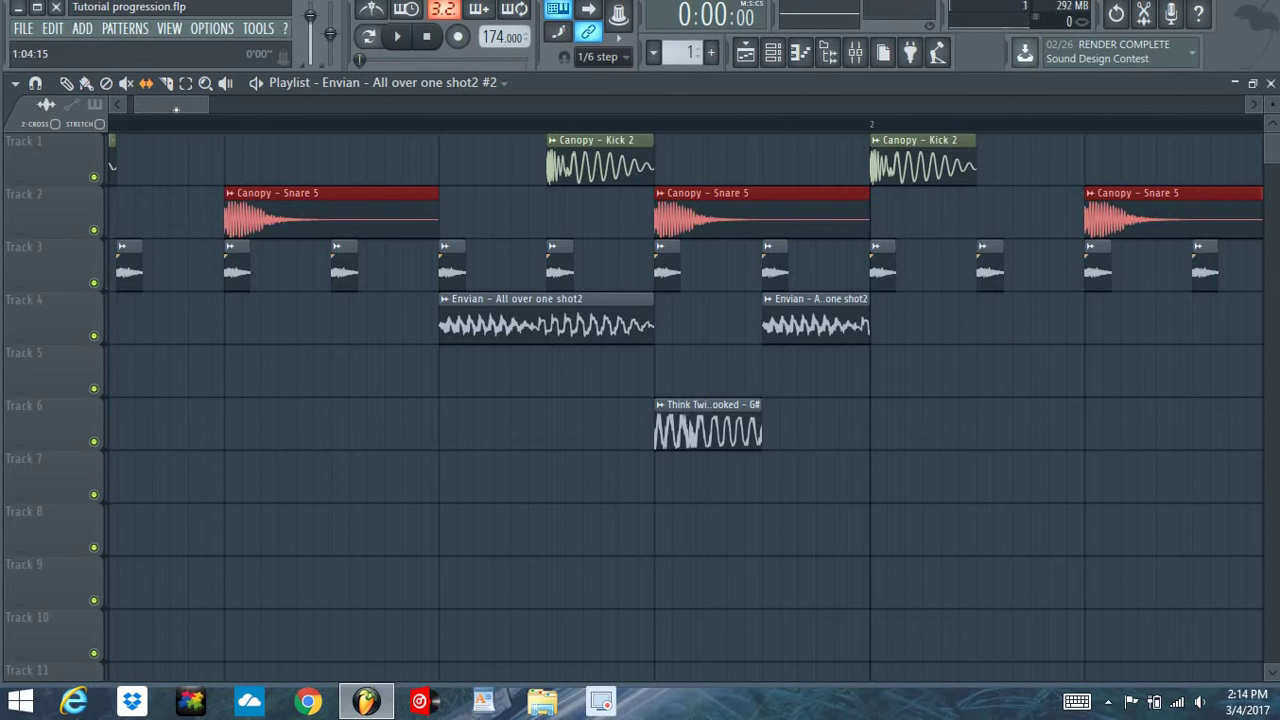
{"action": "left_click", "coordinate": [600, 56]}
{"action": "left_click", "coordinate": [592, 219]}
{"action": "scroll", "coordinate": [170, 132], "scroll_direction": "down", "scroll_amount": 4}
{"action": "scroll", "coordinate": [170, 130], "scroll_direction": "up", "scroll_amount": 3}
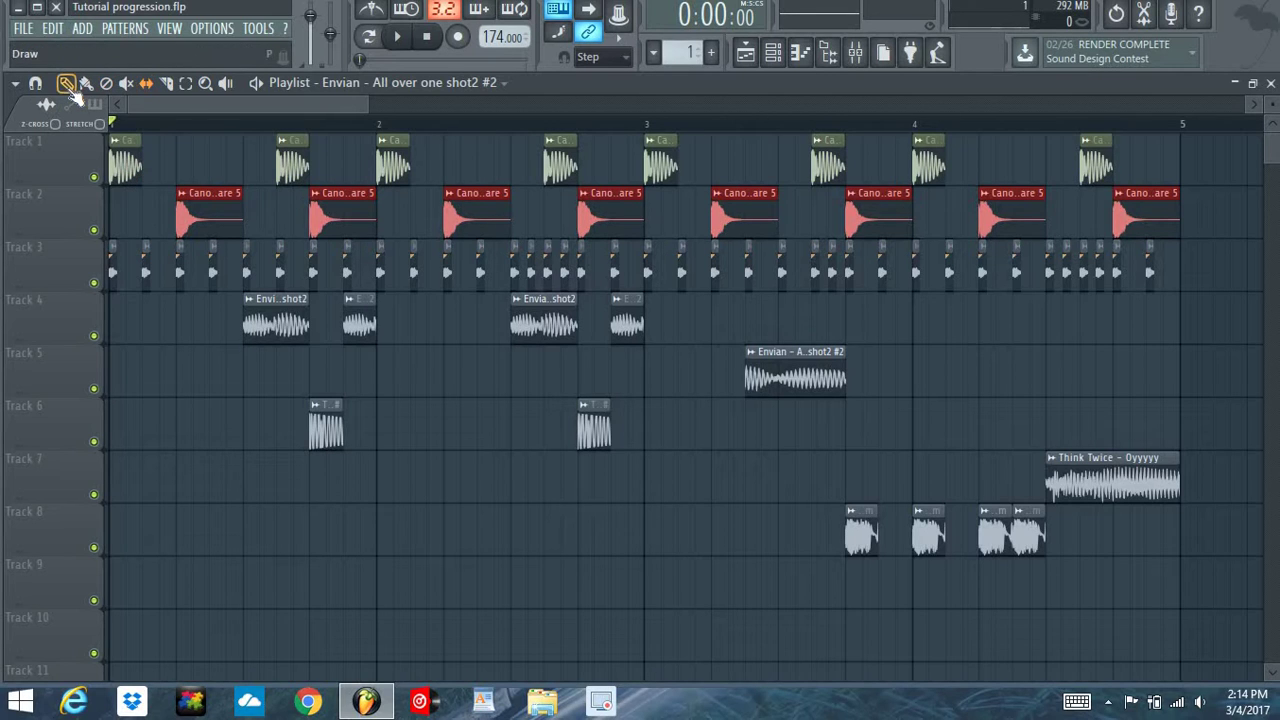
Route the Canopy - Kick 2 channel to mixer Insert 1 from its channel settings.
{"action": "double_click", "coordinate": [125, 165]}
{"action": "left_click_drag", "start_coordinate": [411, 285], "coordinate": [411, 200]}
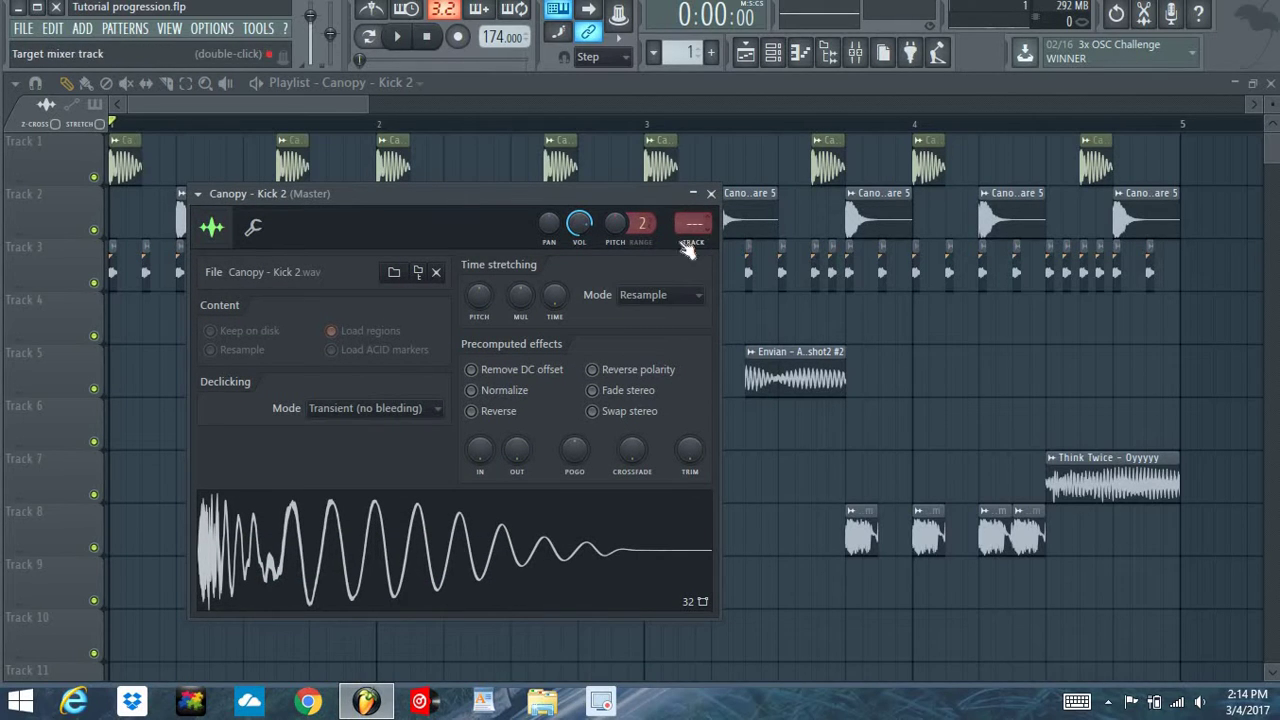
{"action": "left_click", "coordinate": [858, 54]}
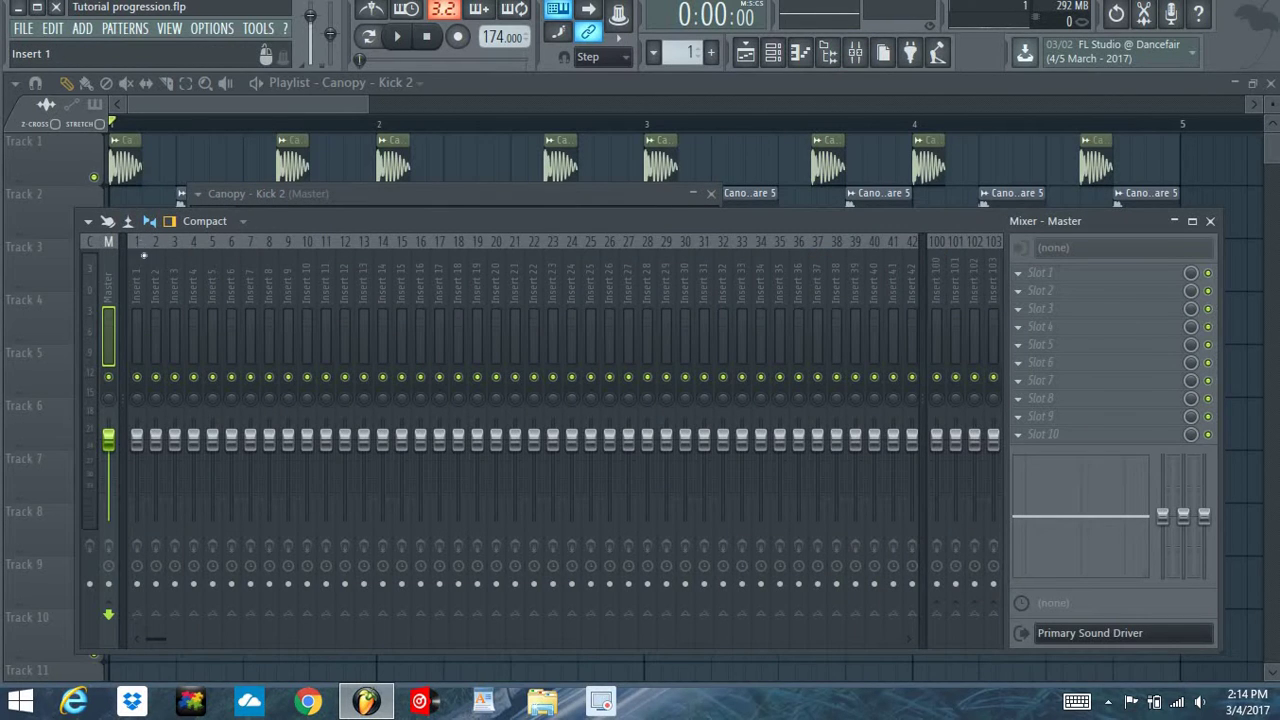
{"action": "left_click", "coordinate": [351, 194]}
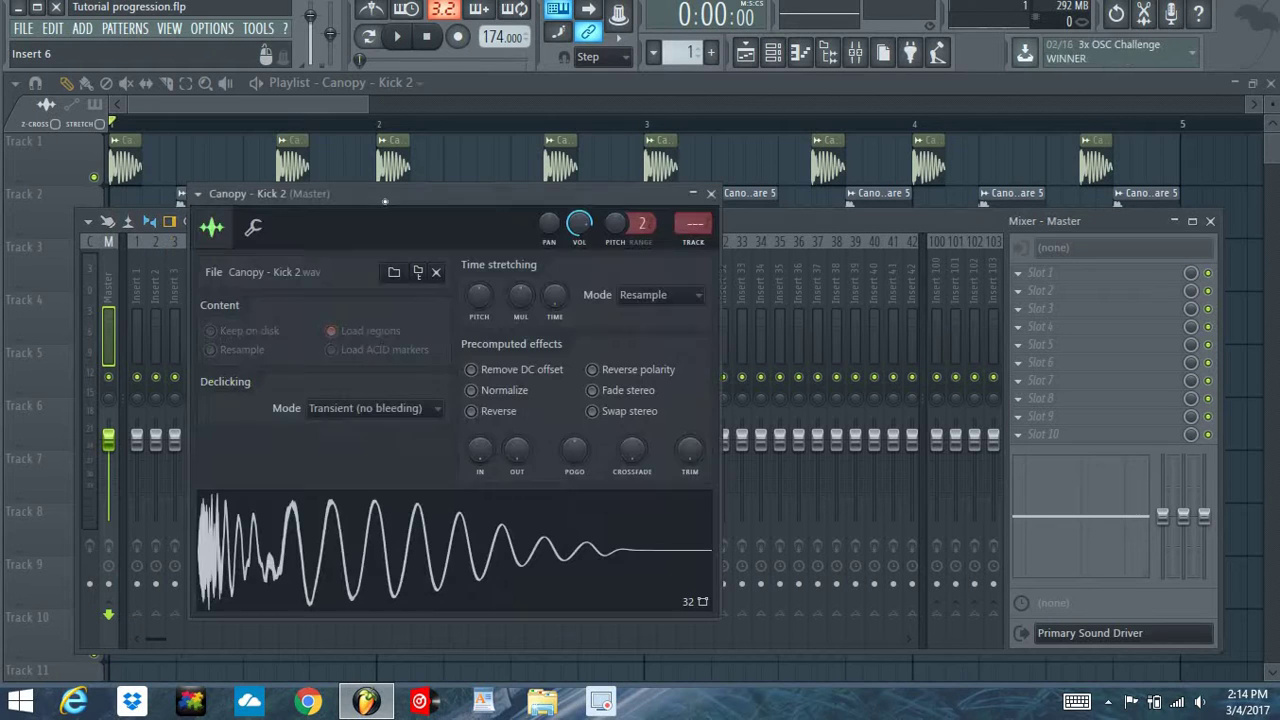
{"action": "scroll", "coordinate": [692, 224], "scroll_direction": "up", "scroll_amount": 1}
Give the Canopy - Snare 5, Track 3 and Envian - All over one shot2 samples their own inserts.
{"action": "left_click", "coordinate": [479, 176]}
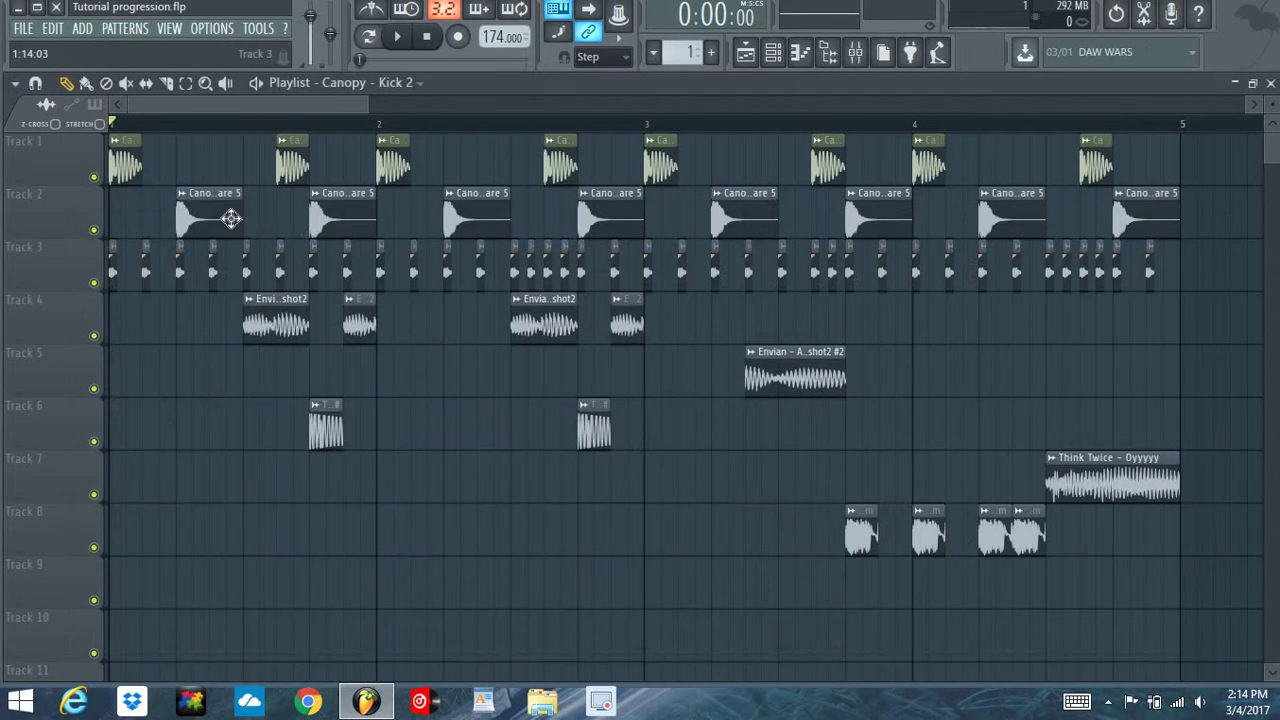
{"action": "double_click", "coordinate": [226, 214]}
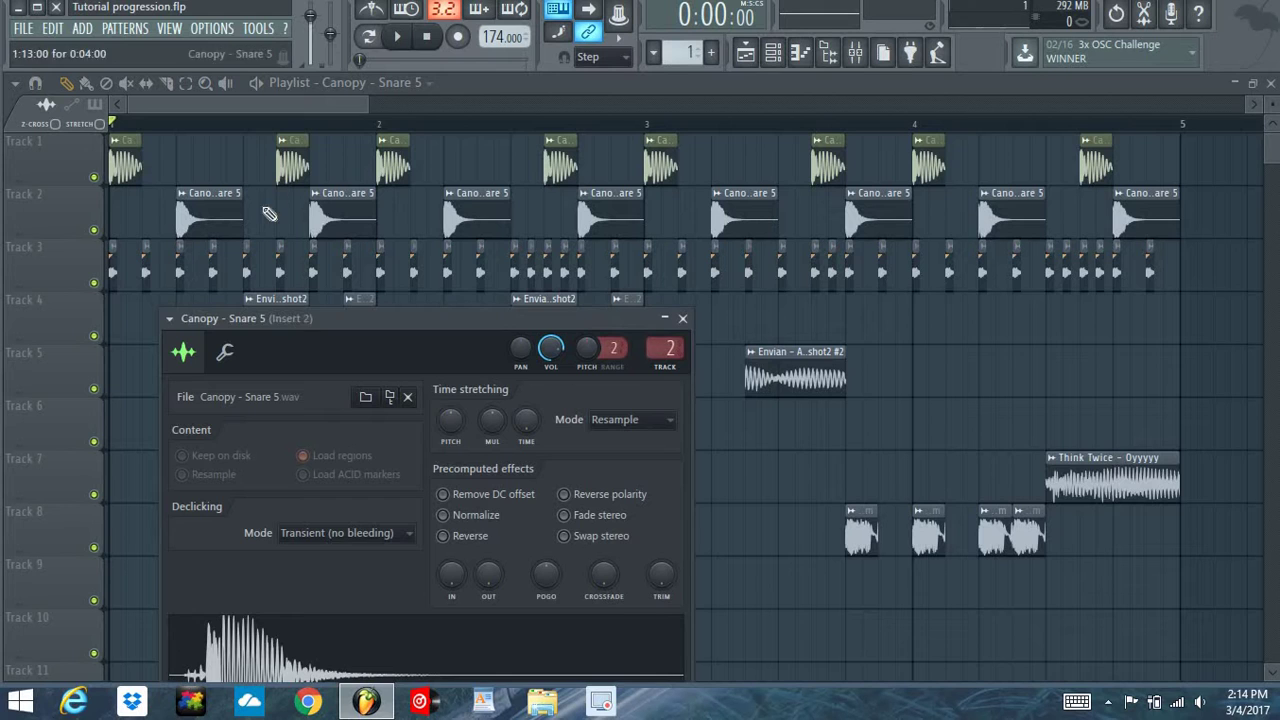
{"action": "left_click", "coordinate": [251, 271]}
{"action": "double_click", "coordinate": [251, 271]}
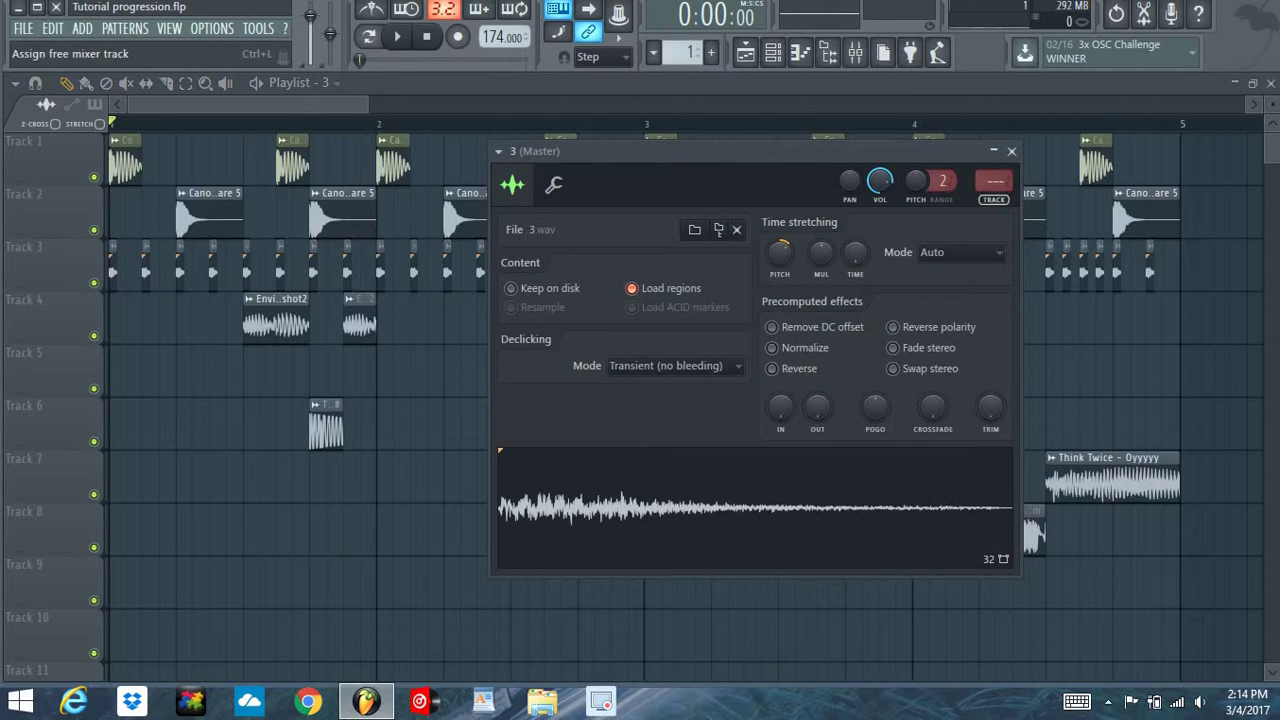
{"action": "double_click", "coordinate": [250, 330]}
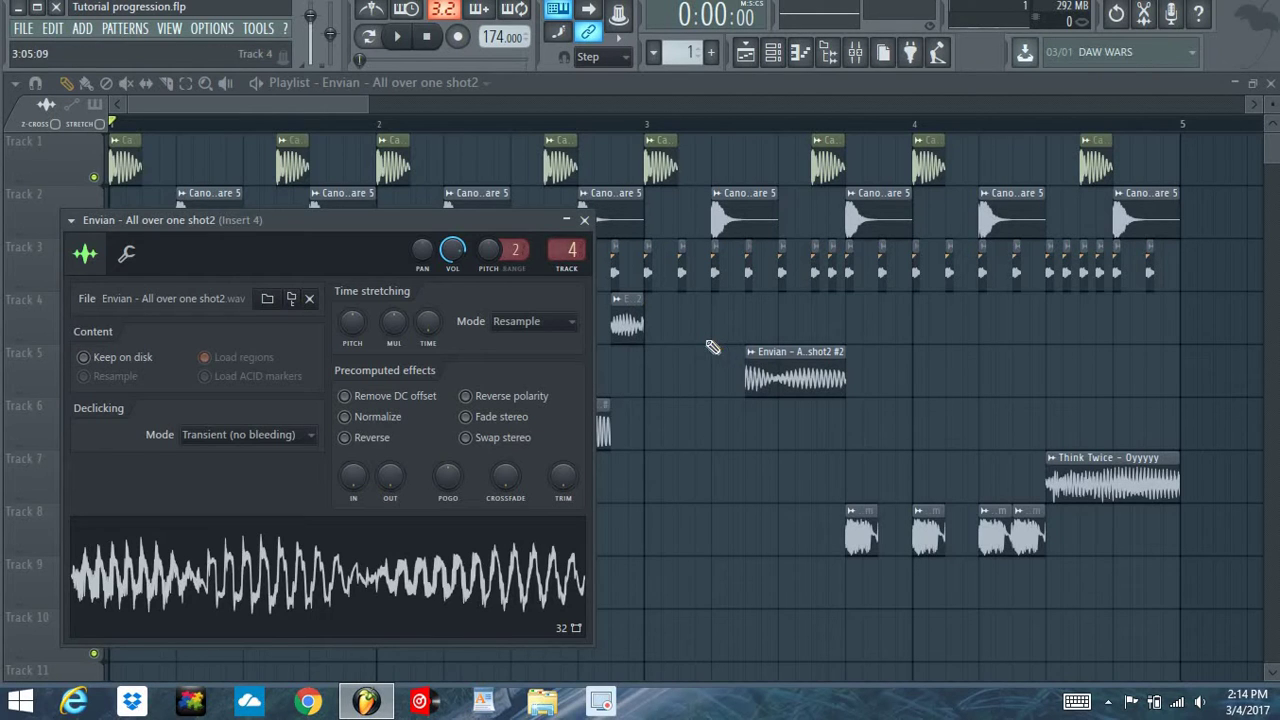
{"action": "key", "text": "Escape"}
Route Envian #2 to Insert 4 and the Think Twice and ballex - Robot gasm samples through Insert 8.
{"action": "scroll", "coordinate": [595, 275], "scroll_direction": "down", "scroll_amount": 1}
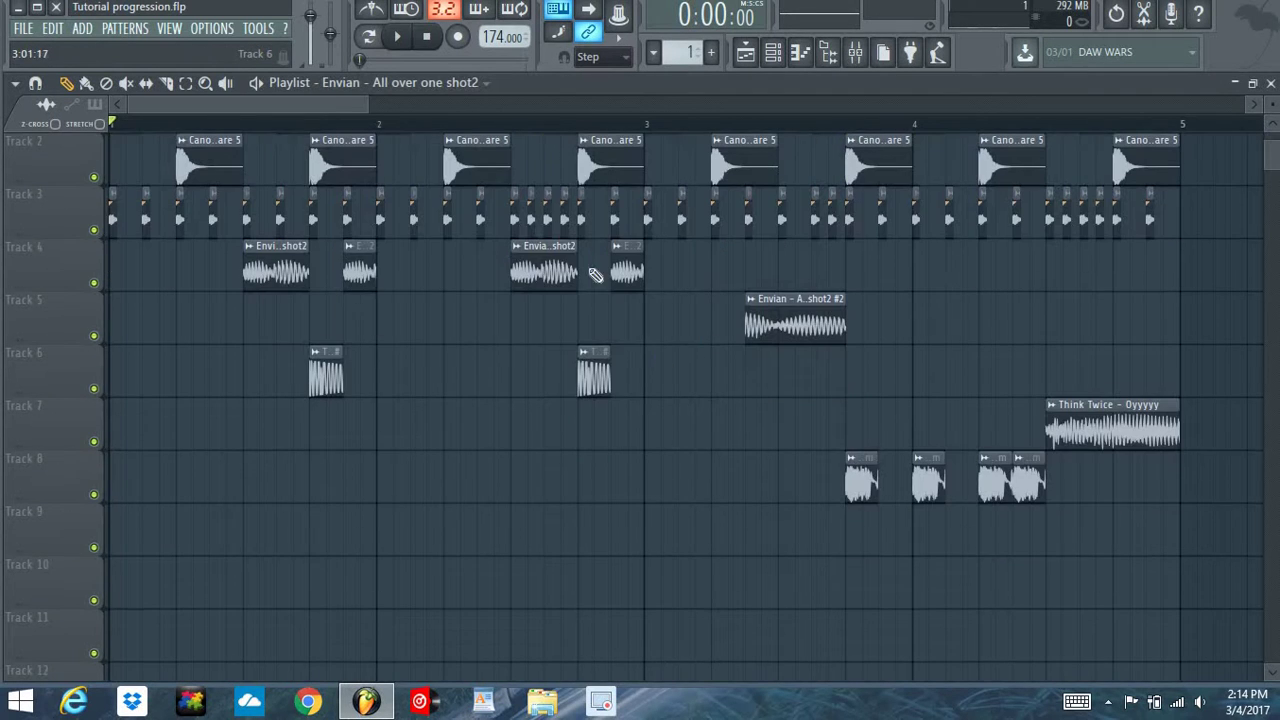
{"action": "double_click", "coordinate": [808, 318]}
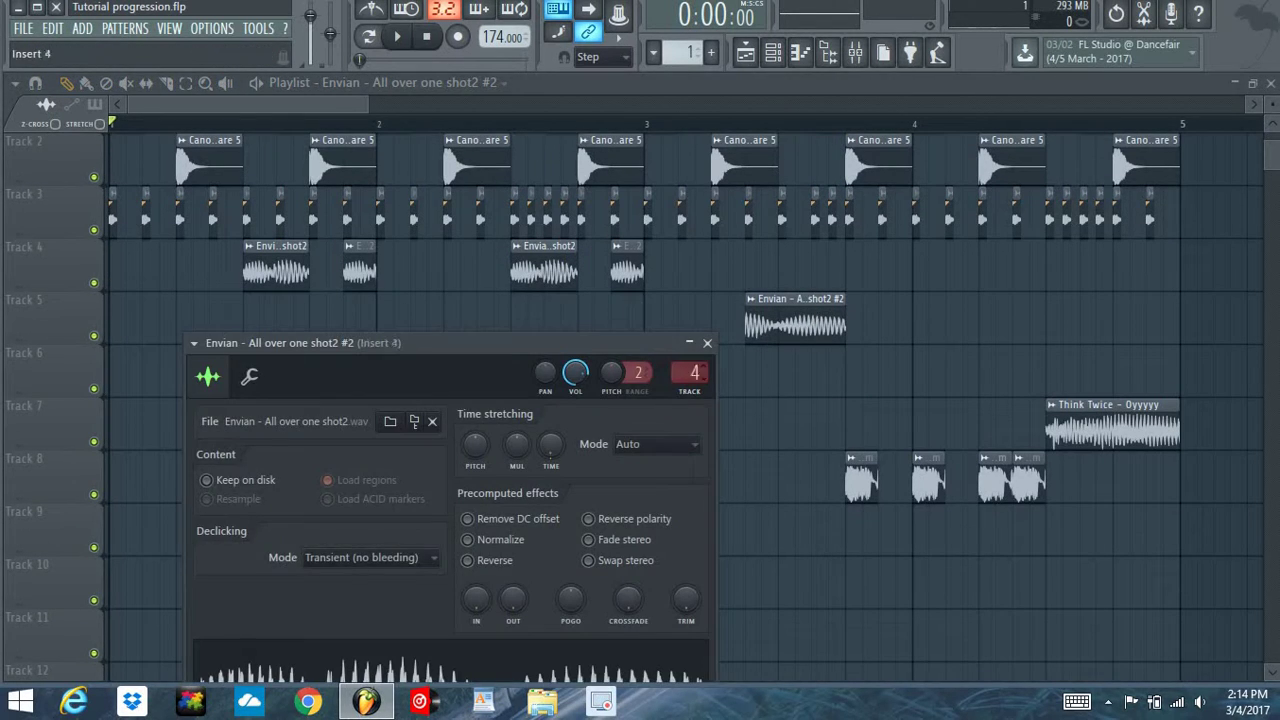
{"action": "key", "text": "Escape"}
{"action": "double_click", "coordinate": [1110, 425]}
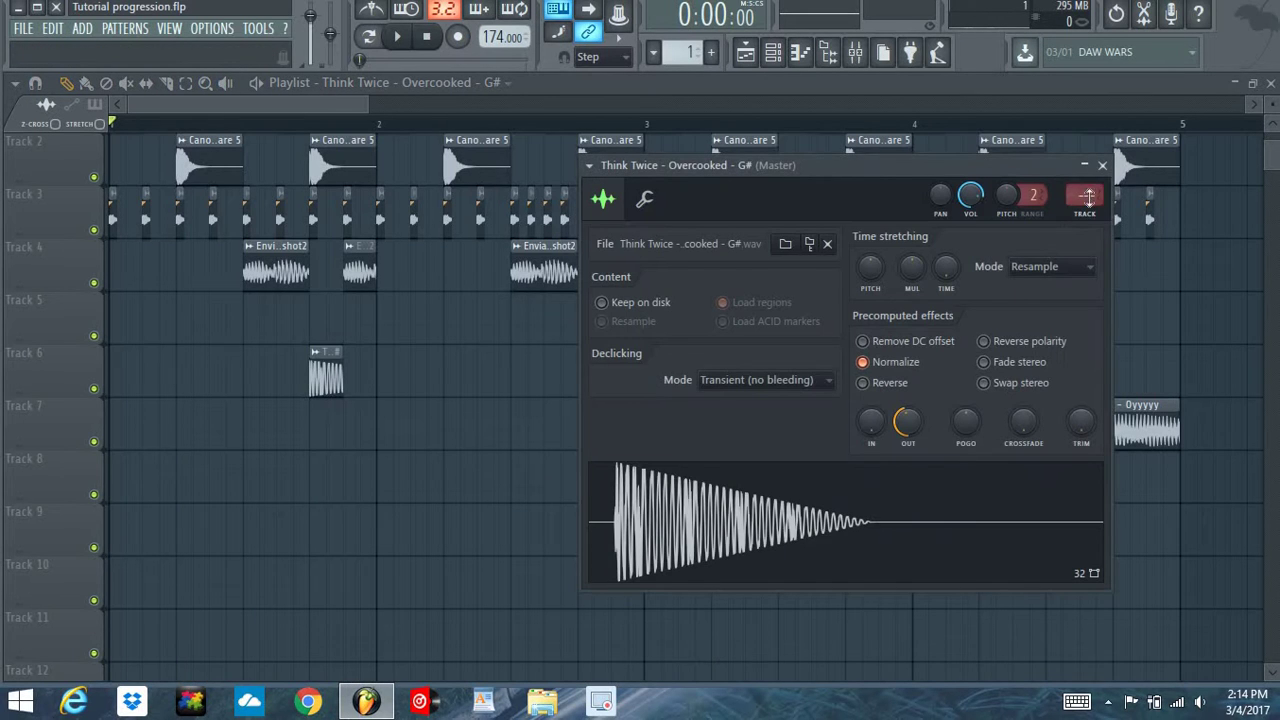
{"action": "key", "text": "Escape"}
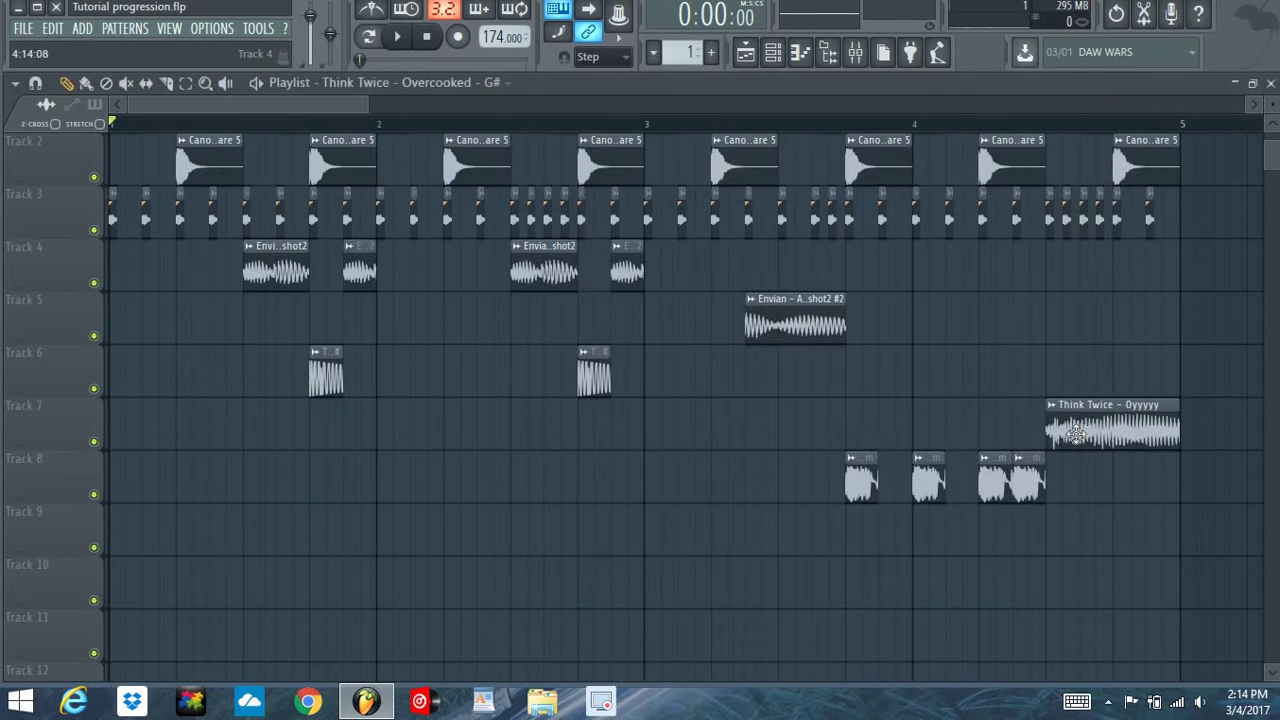
{"action": "double_click", "coordinate": [1078, 437]}
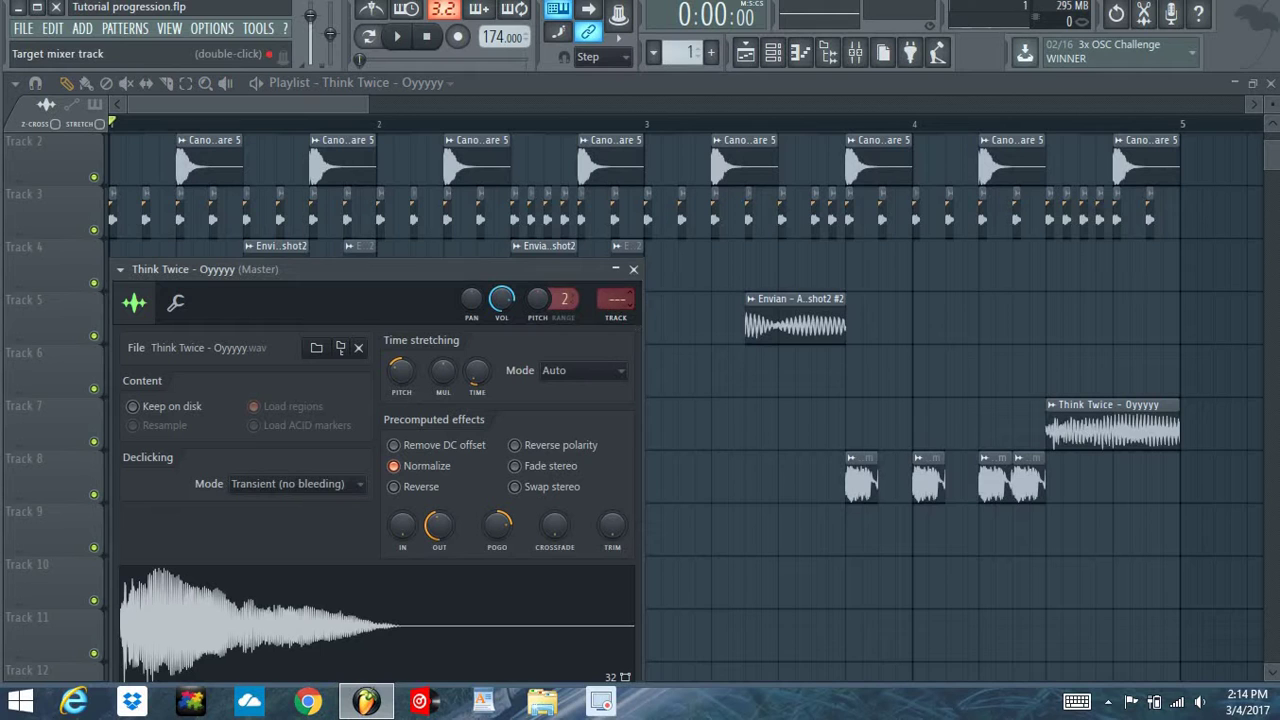
{"action": "double_click", "coordinate": [862, 484]}
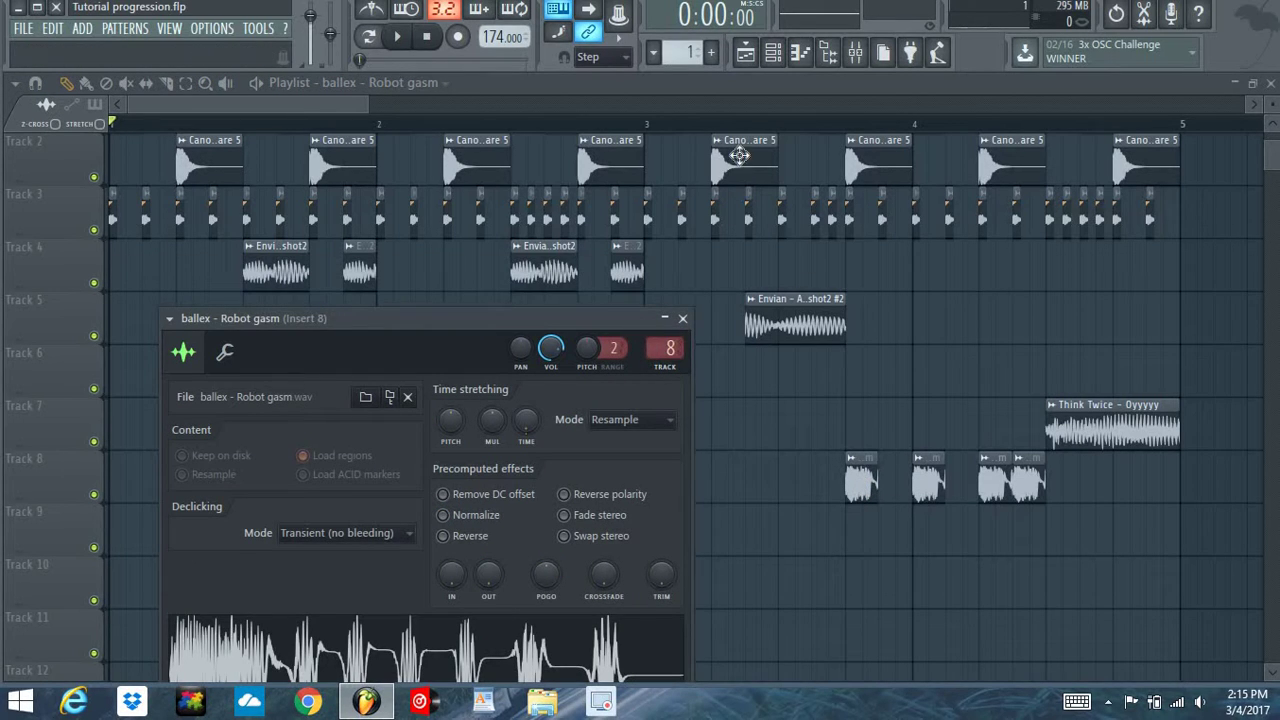
Toggle mute on Insert 8 in the mixer, then stop playback at the song start.
{"action": "left_click", "coordinate": [855, 53]}
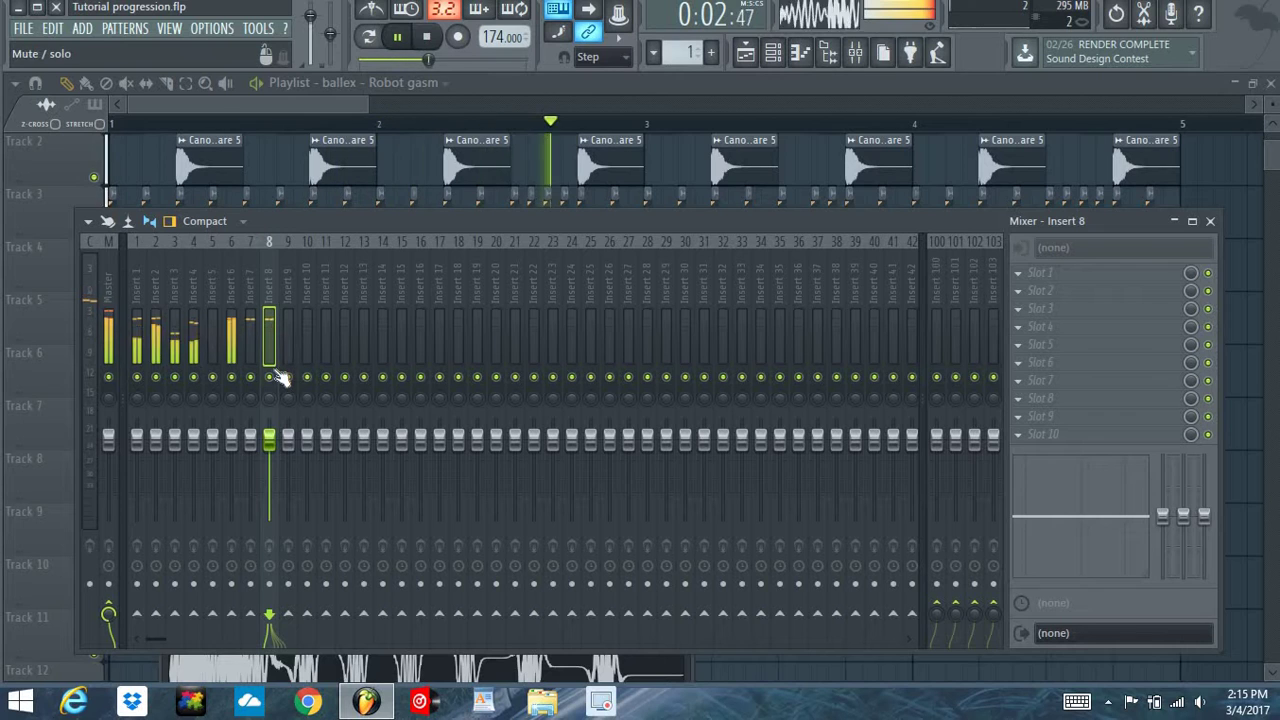
{"action": "left_click", "coordinate": [269, 377]}
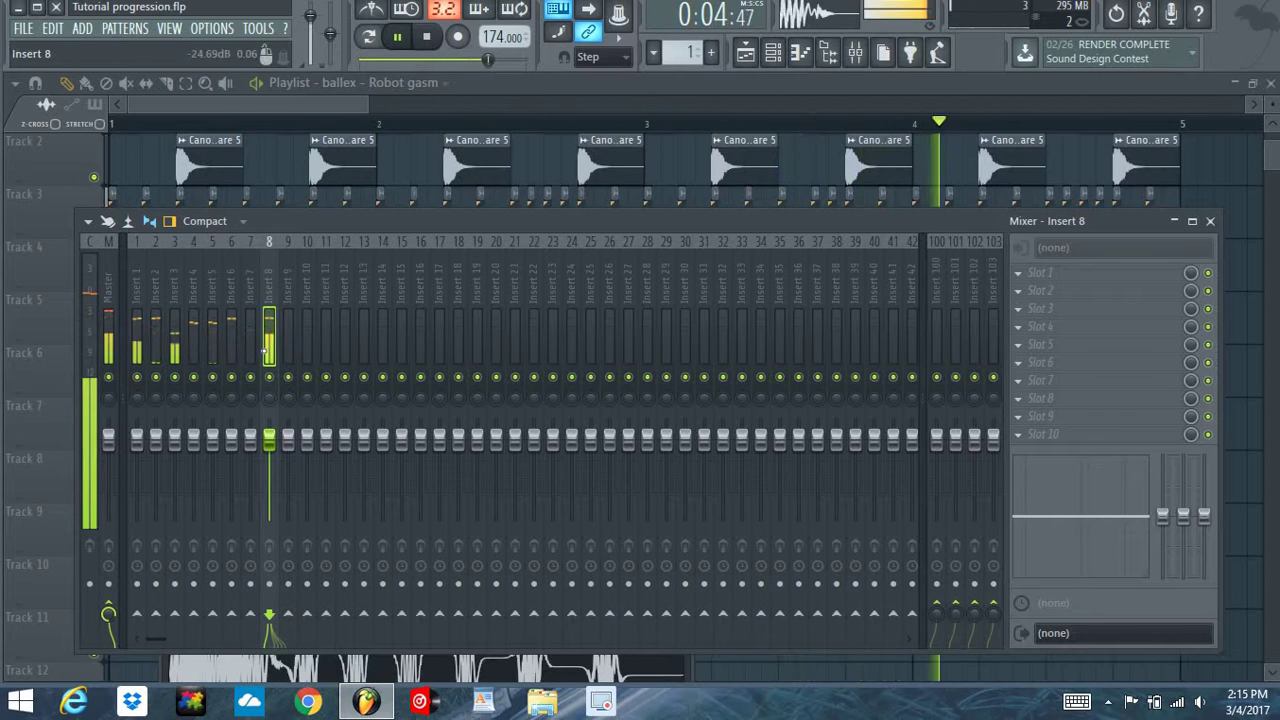
{"action": "left_click", "coordinate": [426, 38]}
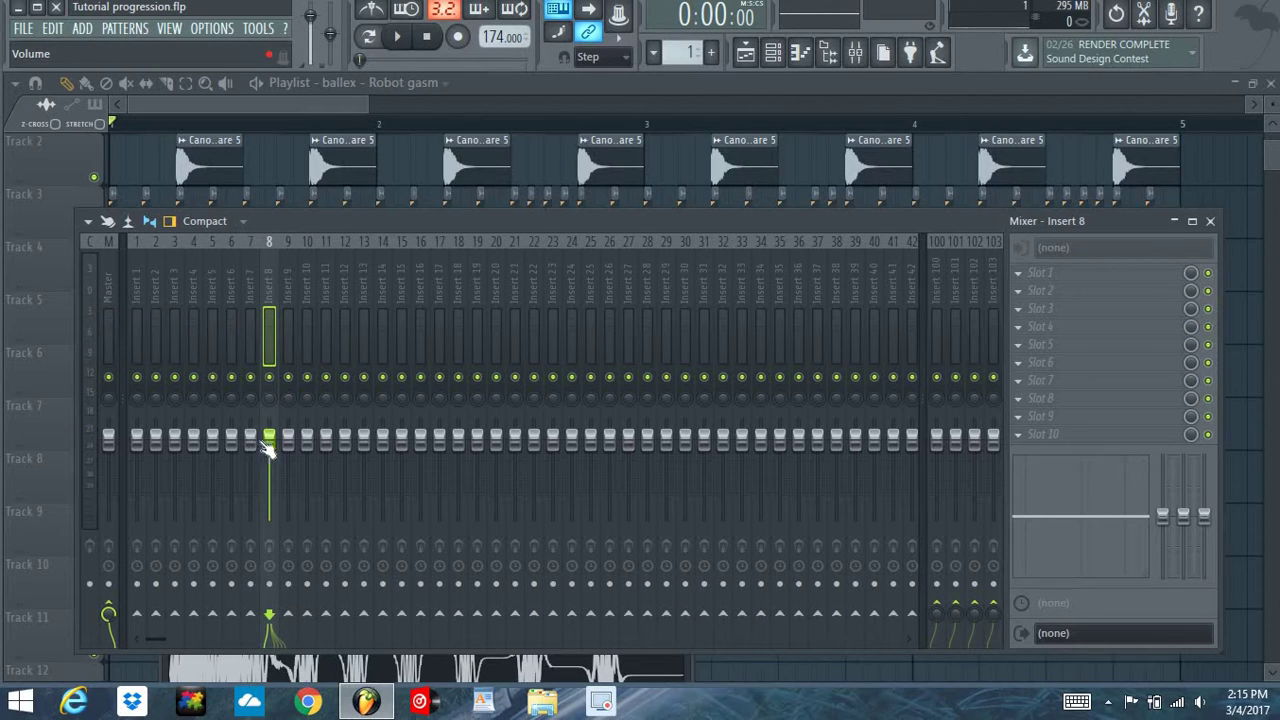
Look over the playlist, select Insert 4 in the mixer, and pause playback.
{"action": "key", "text": "F9"}
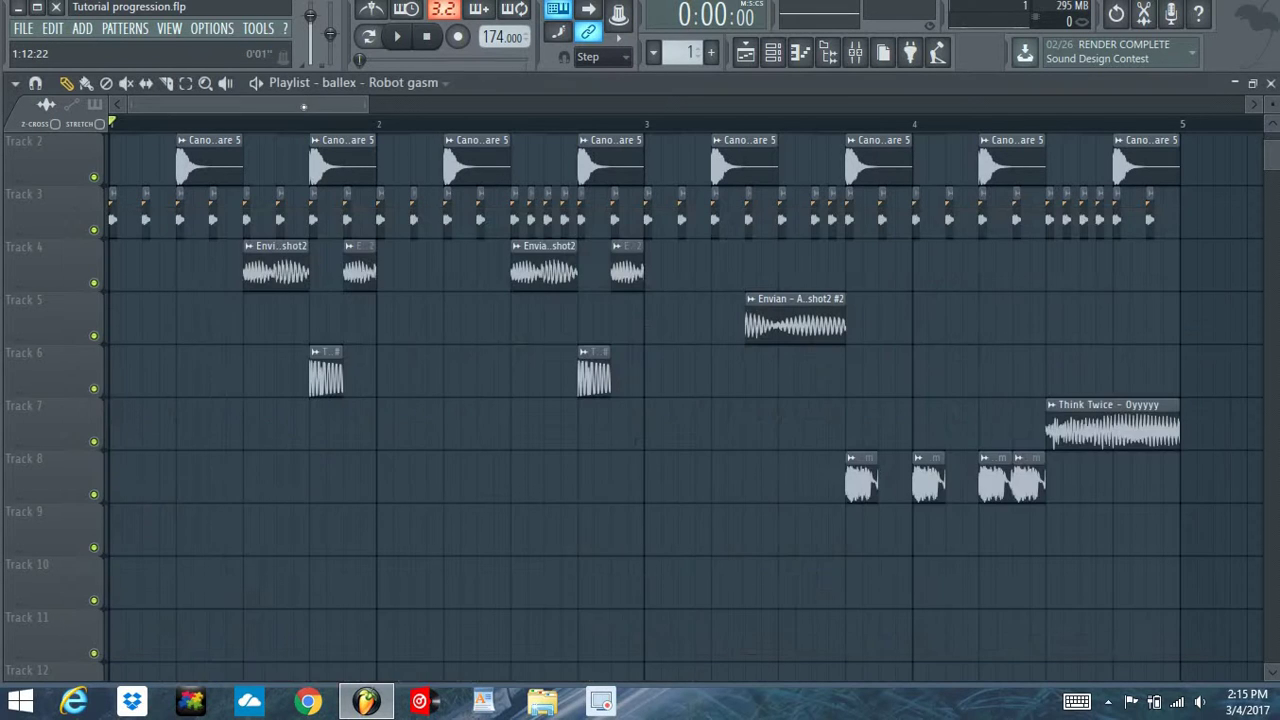
{"action": "scroll", "coordinate": [241, 179], "scroll_direction": "up", "scroll_amount": 1}
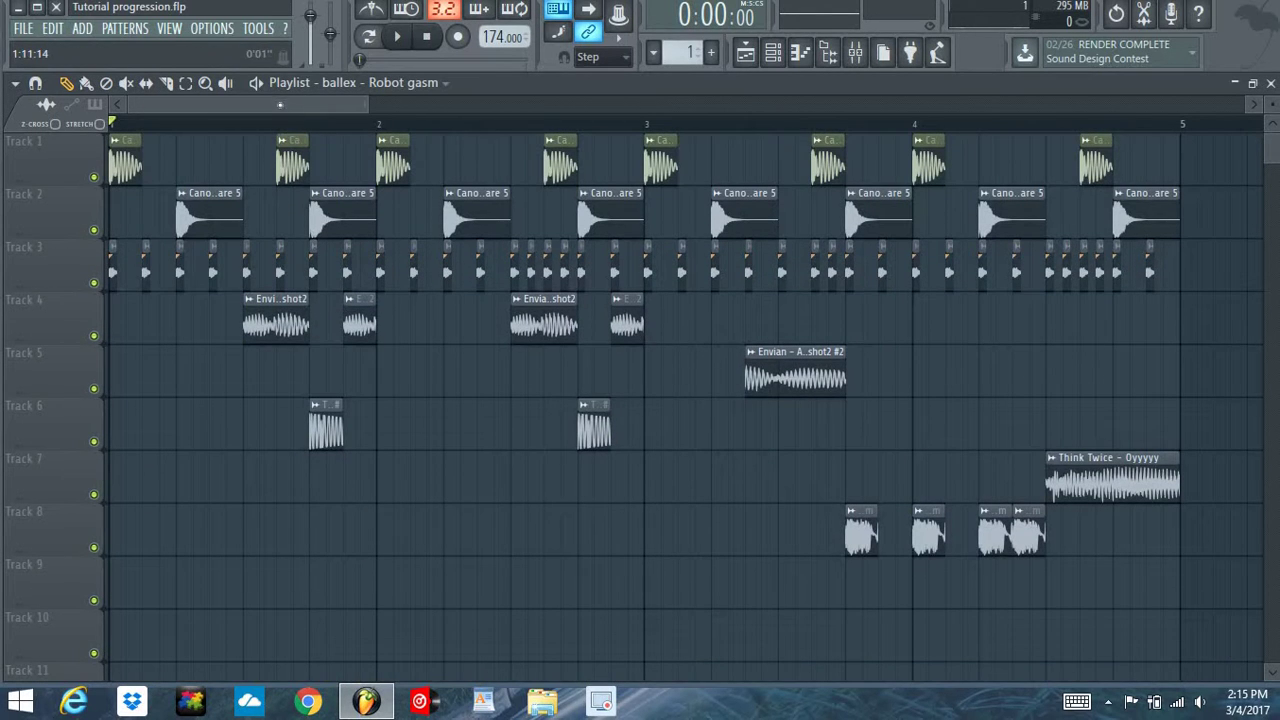
{"action": "scroll", "coordinate": [277, 112], "scroll_direction": "right", "scroll_amount": 1}
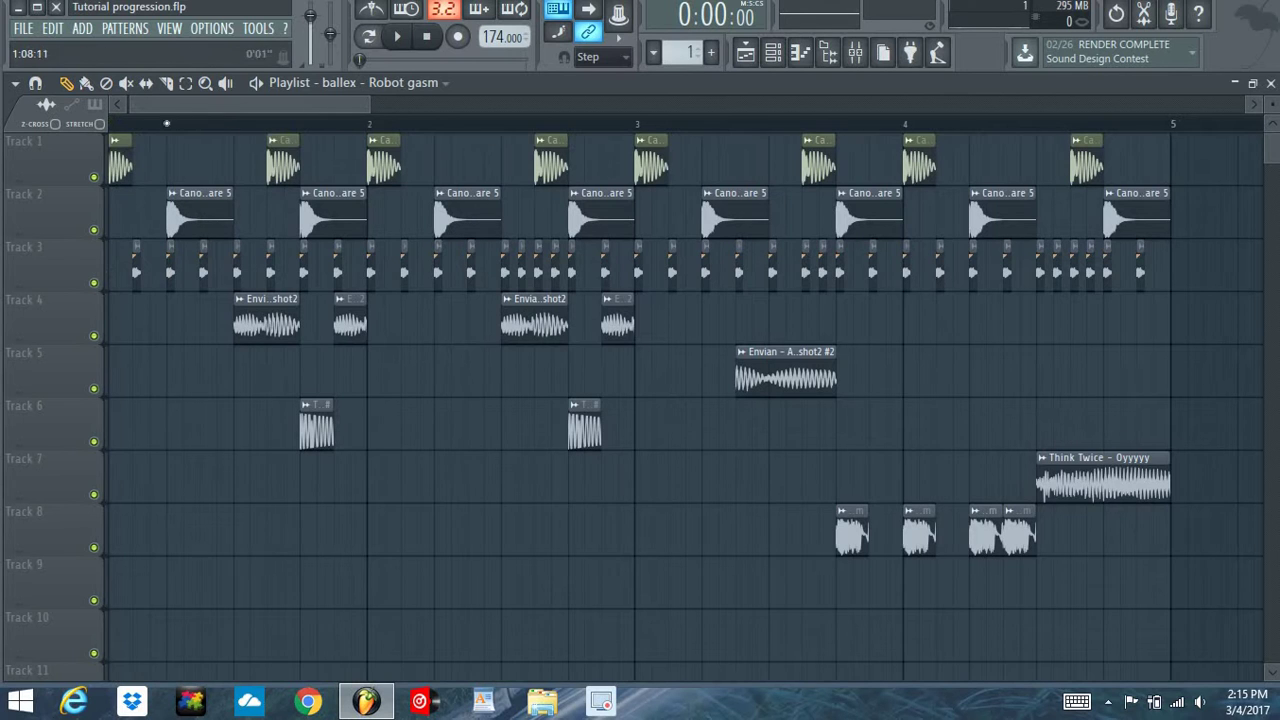
{"action": "scroll", "coordinate": [166, 123], "scroll_direction": "left", "scroll_amount": 1}
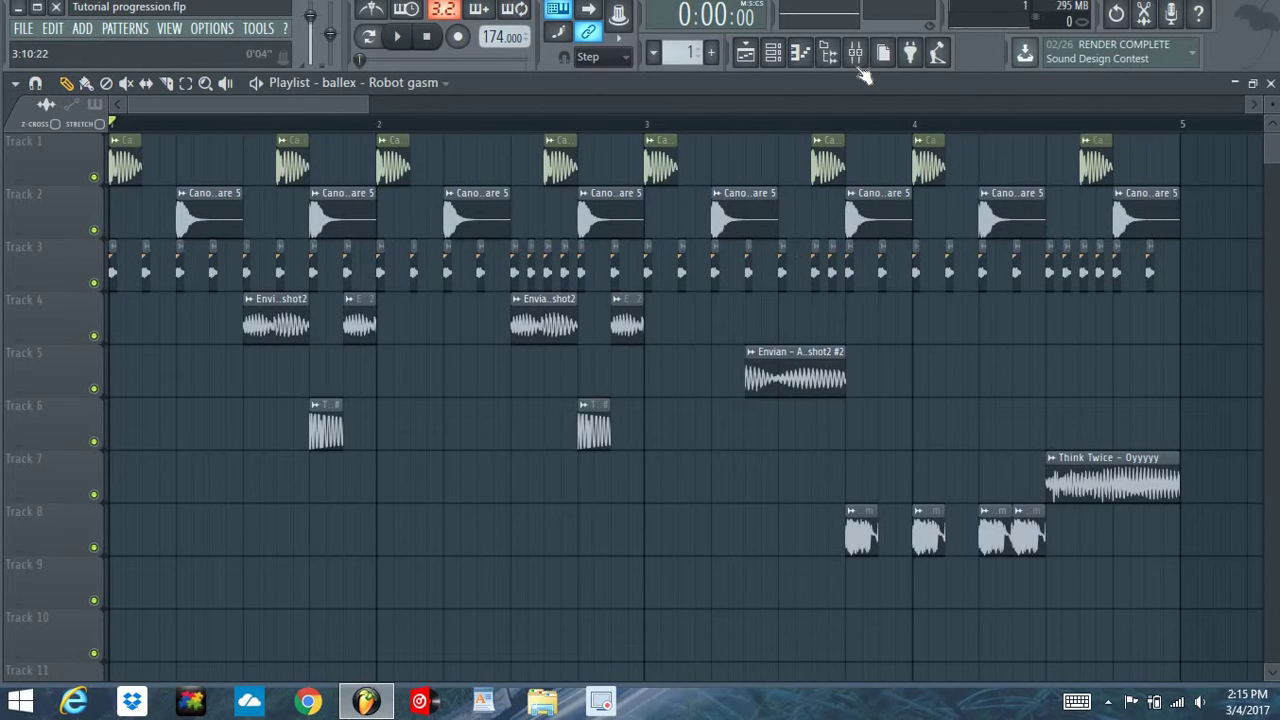
{"action": "left_click", "coordinate": [855, 53]}
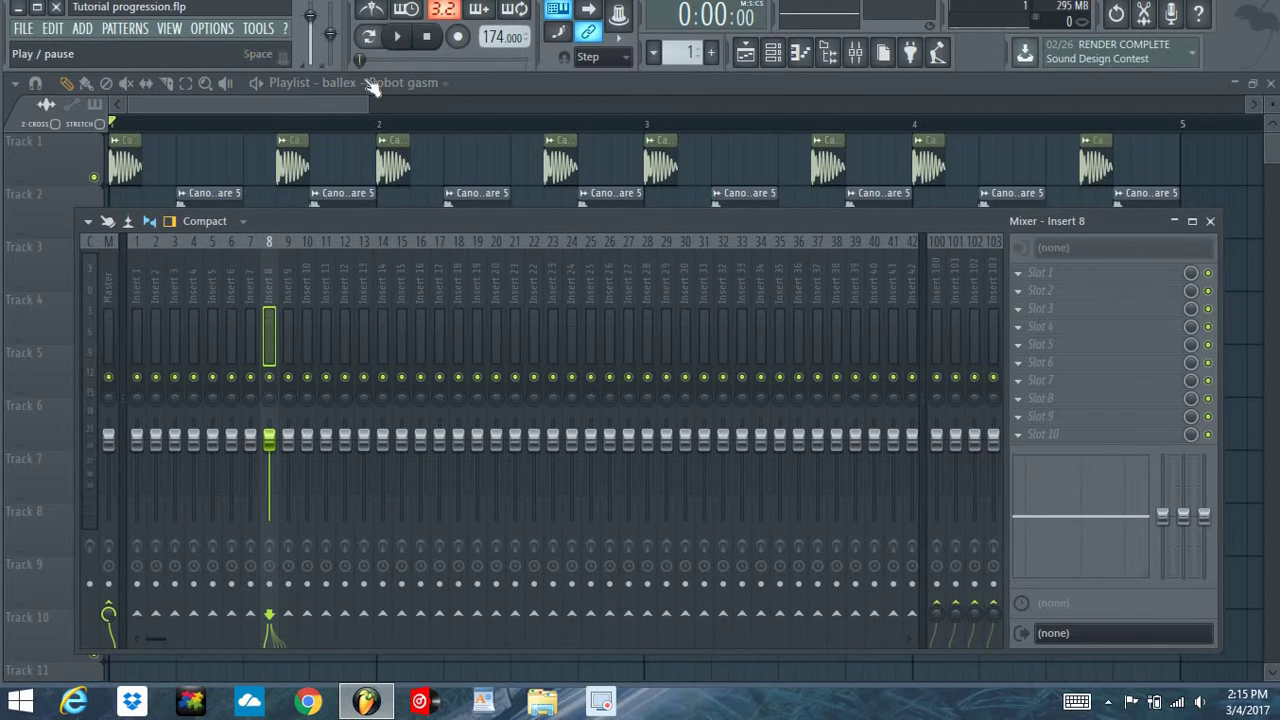
{"action": "key", "text": "F9"}
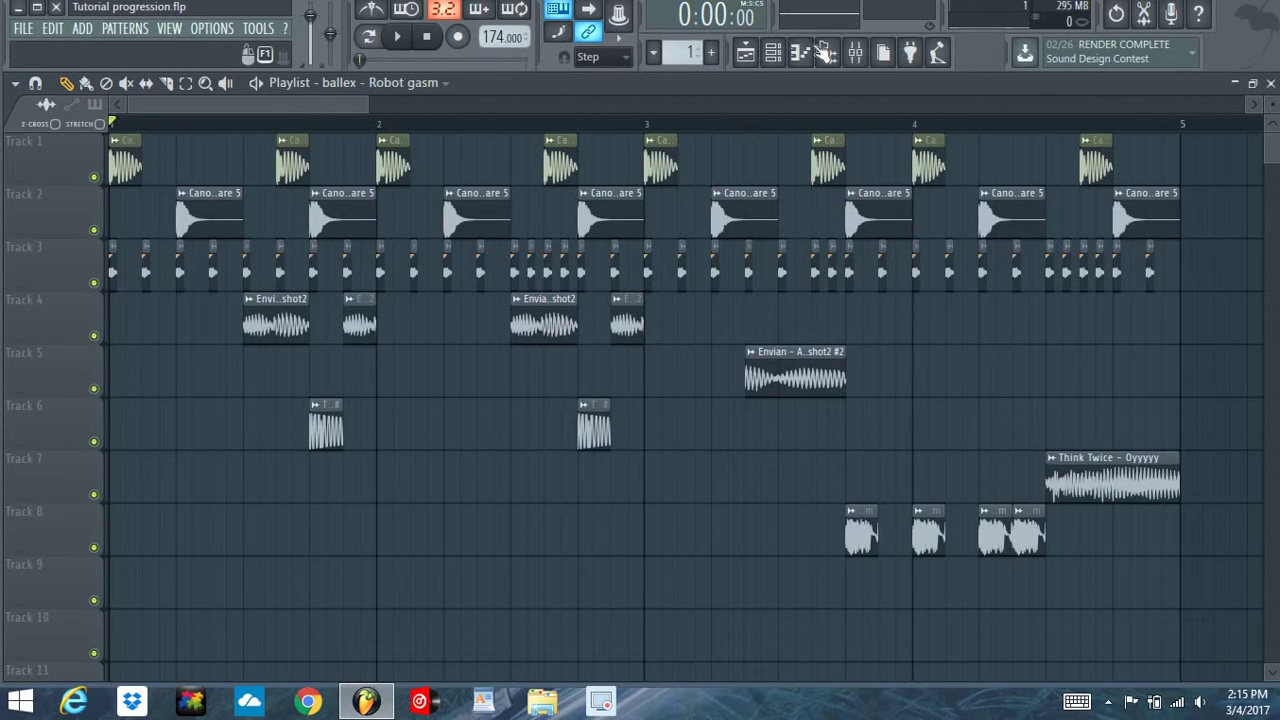
{"action": "left_click", "coordinate": [855, 53]}
{"action": "left_click", "coordinate": [193, 340]}
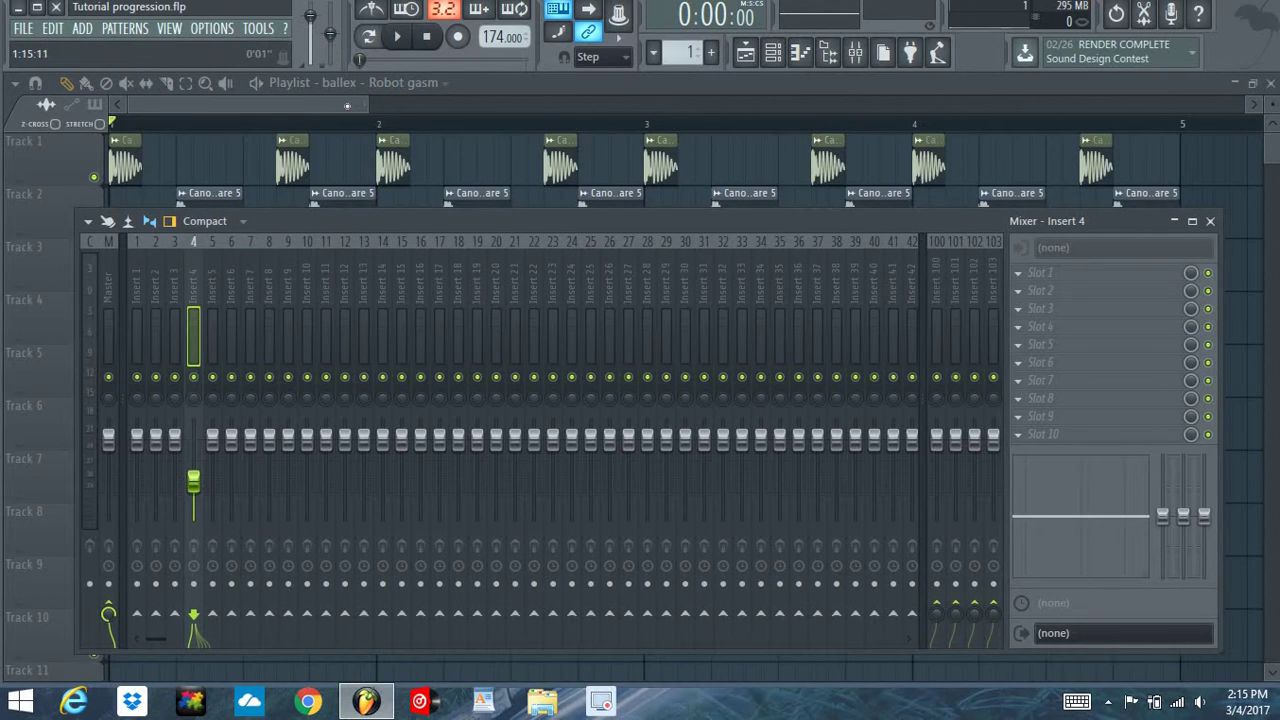
{"action": "key", "text": "F9"}
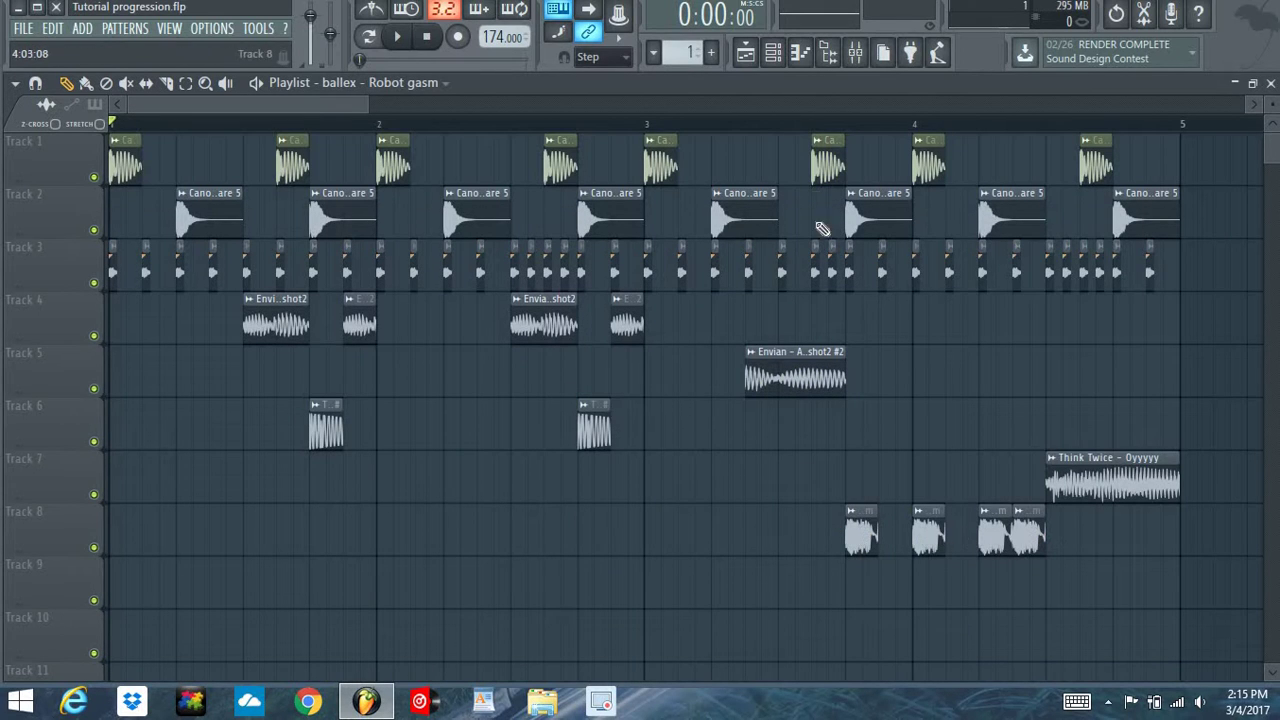
{"action": "left_click", "coordinate": [398, 40]}
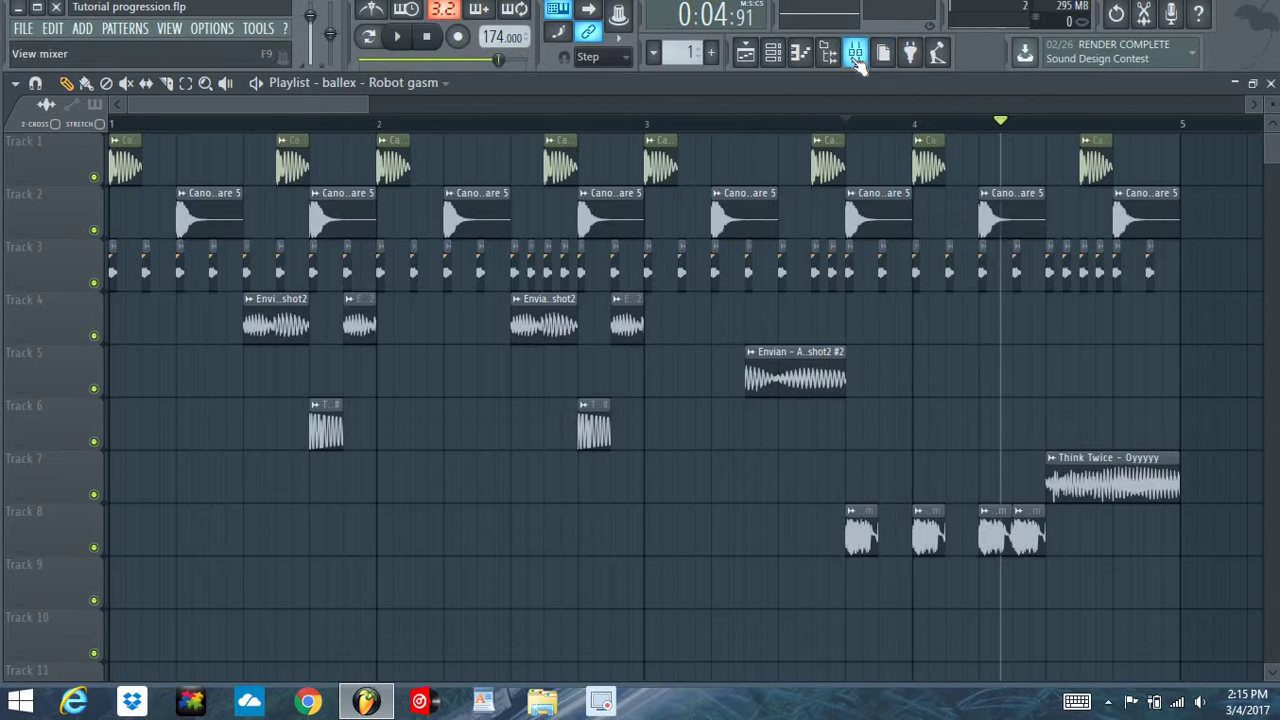
Lower Insert 8 to -14.6 dB and replay the song with the mixer closed.
{"action": "left_click", "coordinate": [857, 55]}
{"action": "mouse_move", "coordinate": [485, 231]}
{"action": "left_mouse_down"}
{"action": "mouse_move", "coordinate": [487, 700]}
{"action": "mouse_move", "coordinate": [497, 235]}
{"action": "left_mouse_up"}
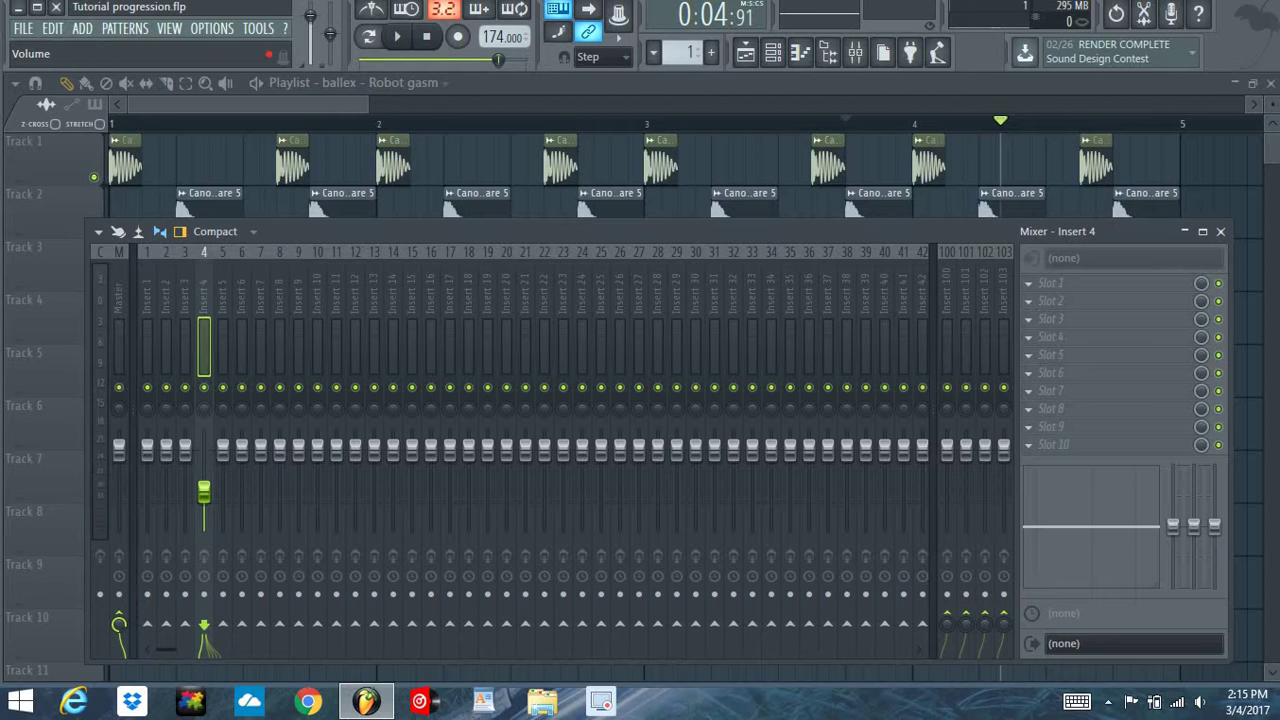
{"action": "left_click_drag", "start_coordinate": [279, 449], "coordinate": [279, 494]}
{"action": "left_click", "coordinate": [410, 45]}
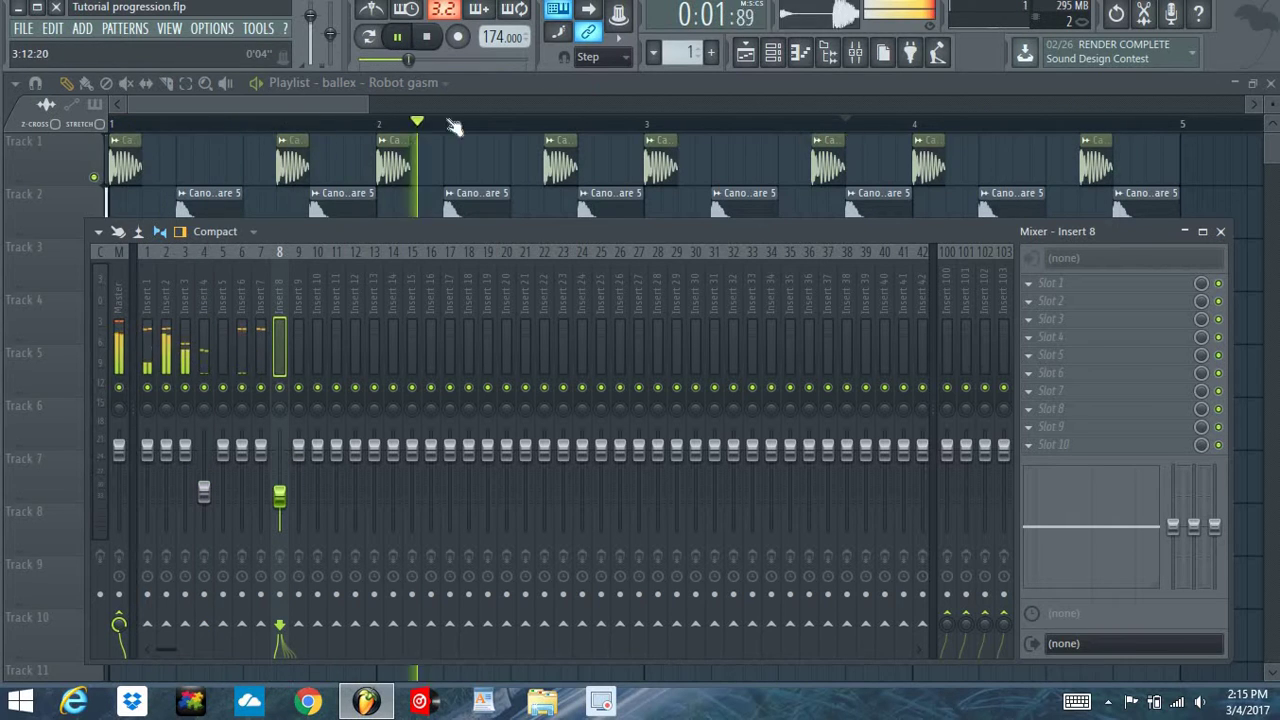
{"action": "key", "text": "F9"}
{"action": "scroll", "coordinate": [324, 112], "scroll_direction": "right", "scroll_amount": 2}
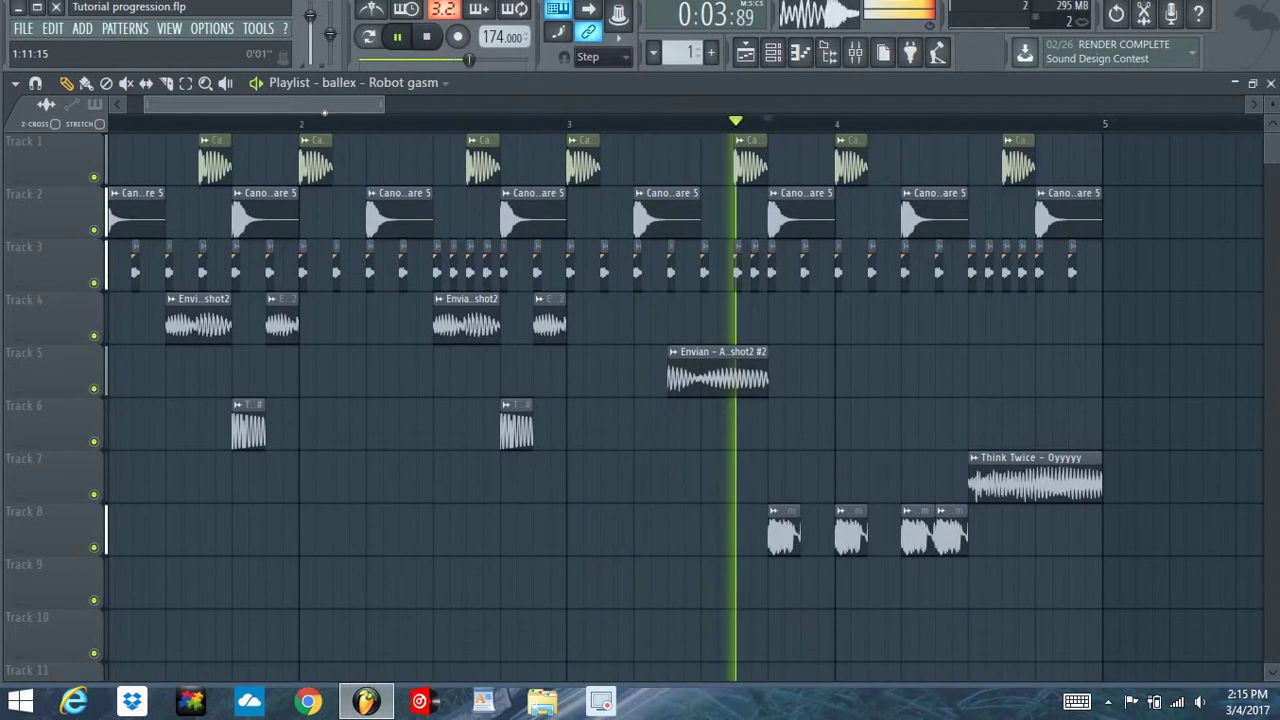
{"action": "scroll", "coordinate": [324, 112], "scroll_direction": "left", "scroll_amount": 2}
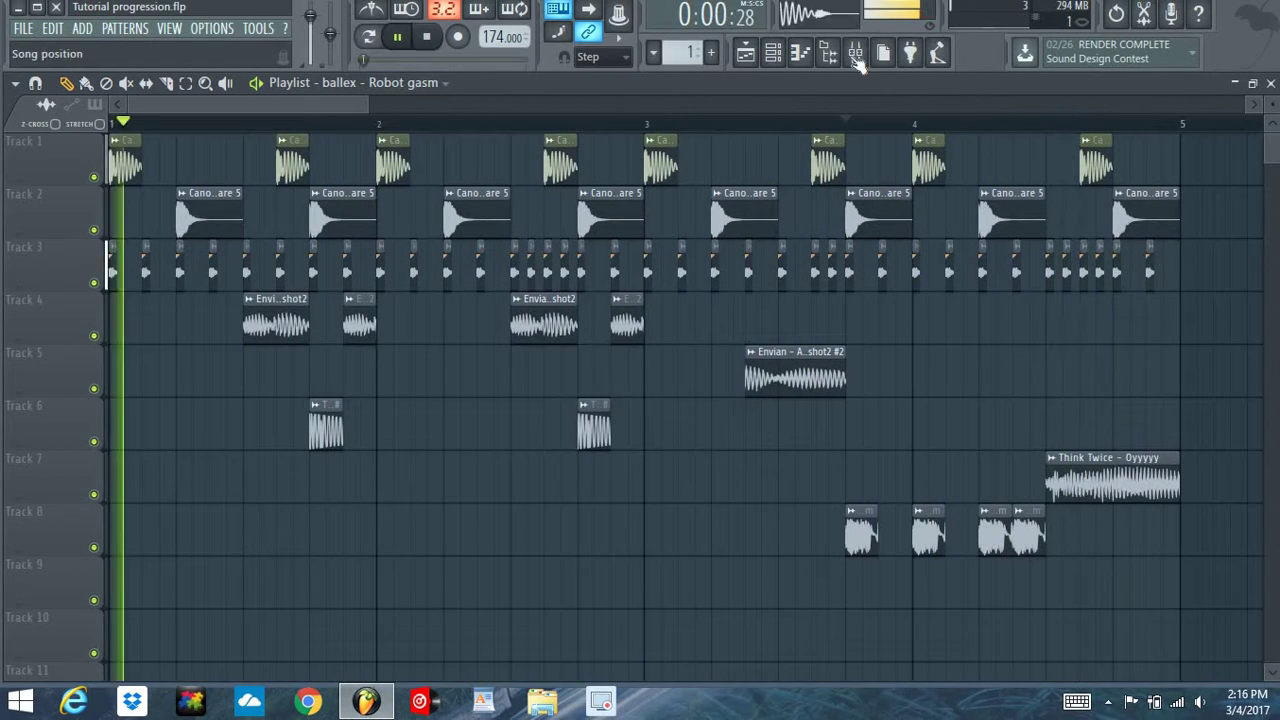
During playback, set Insert 3 to about -11.9 dB and pull Inserts 1 and 2 down.
{"action": "left_click", "coordinate": [855, 52]}
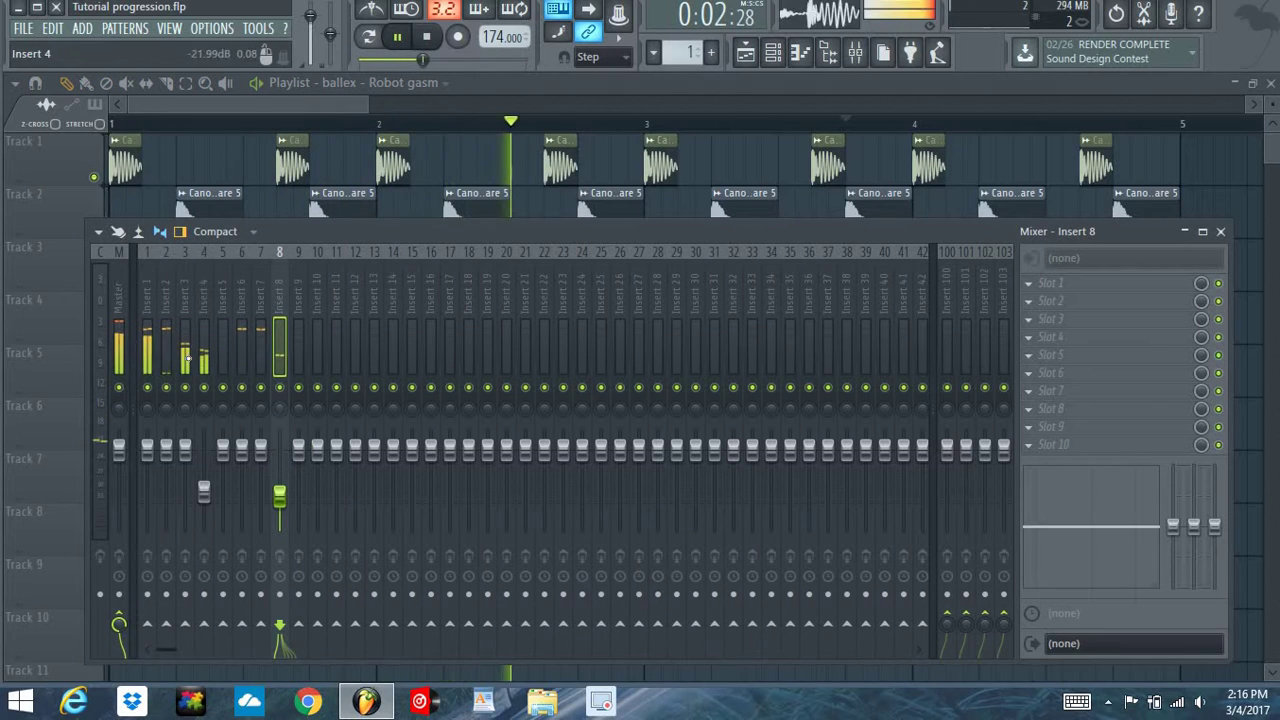
{"action": "left_click", "coordinate": [185, 450]}
{"action": "left_click_drag", "start_coordinate": [185, 450], "coordinate": [260, 473]}
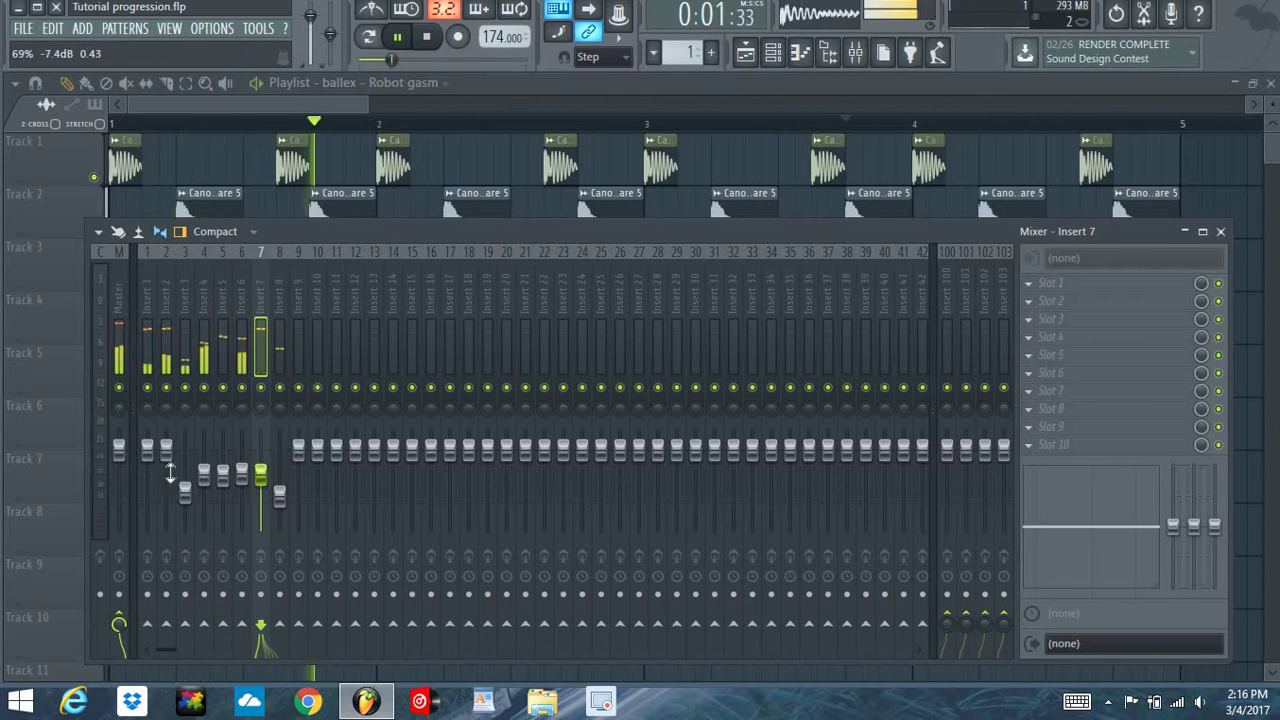
{"action": "left_click_drag", "start_coordinate": [185, 490], "coordinate": [185, 487]}
{"action": "left_click_drag", "start_coordinate": [147, 447], "coordinate": [166, 469]}
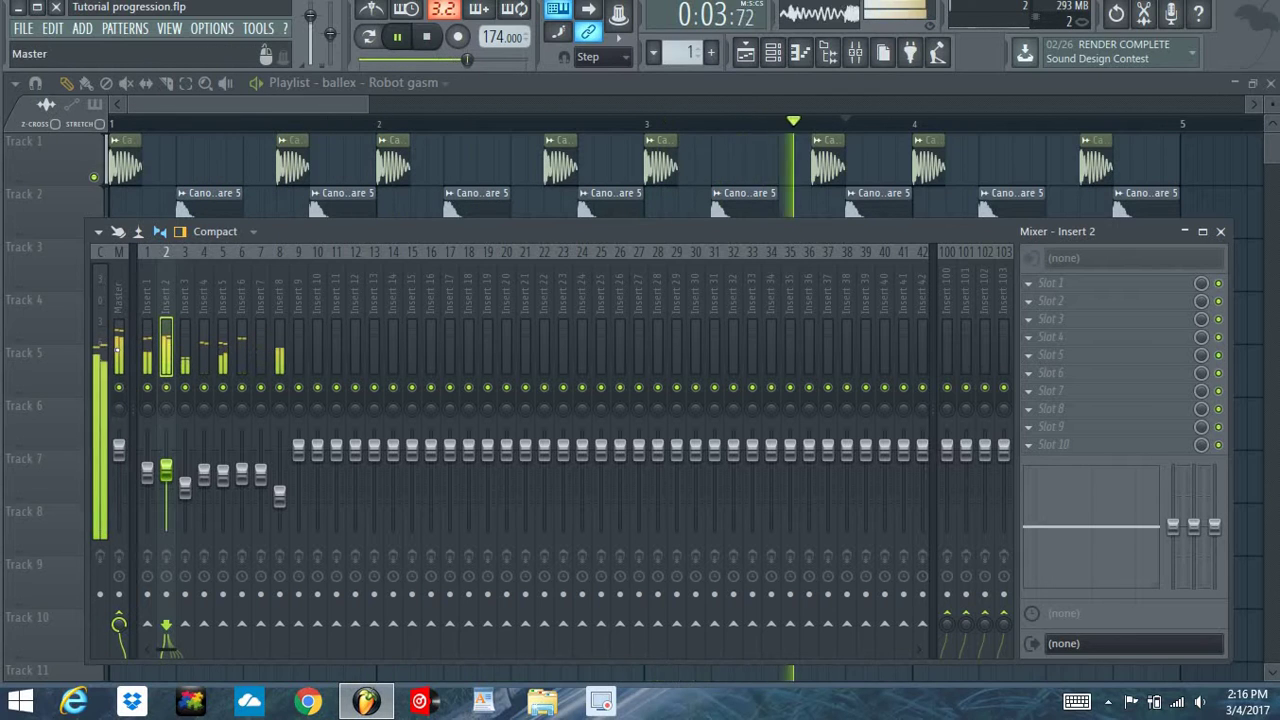
{"action": "left_click", "coordinate": [121, 355]}
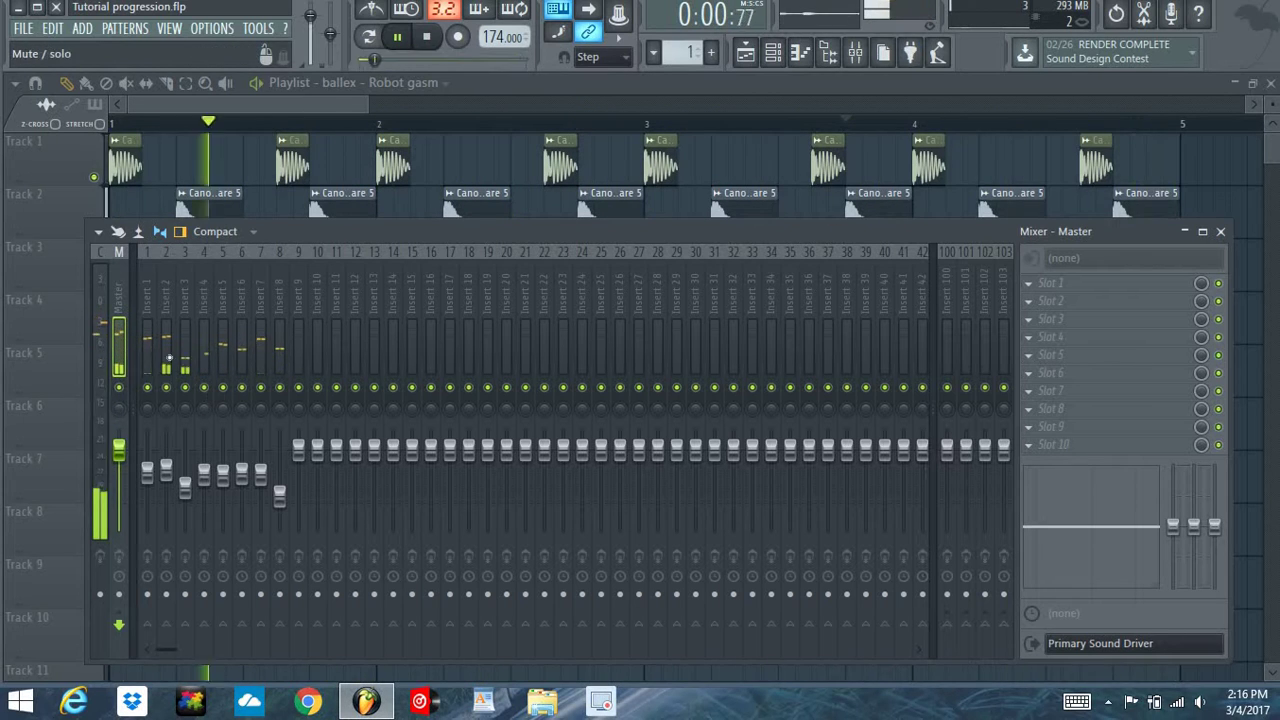
Lower the Insert 4 and 5 faders while listening, then close the mixer.
{"action": "left_click", "coordinate": [166, 478]}
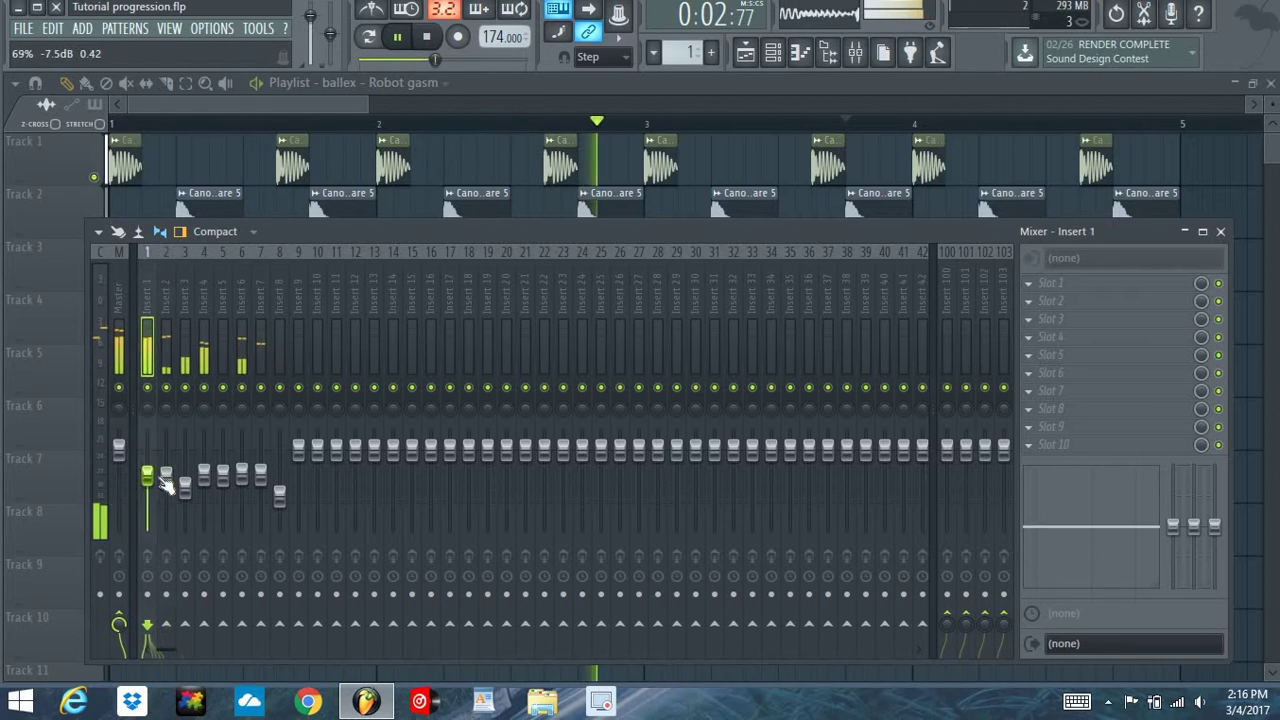
{"action": "left_click_drag", "start_coordinate": [204, 474], "coordinate": [244, 492]}
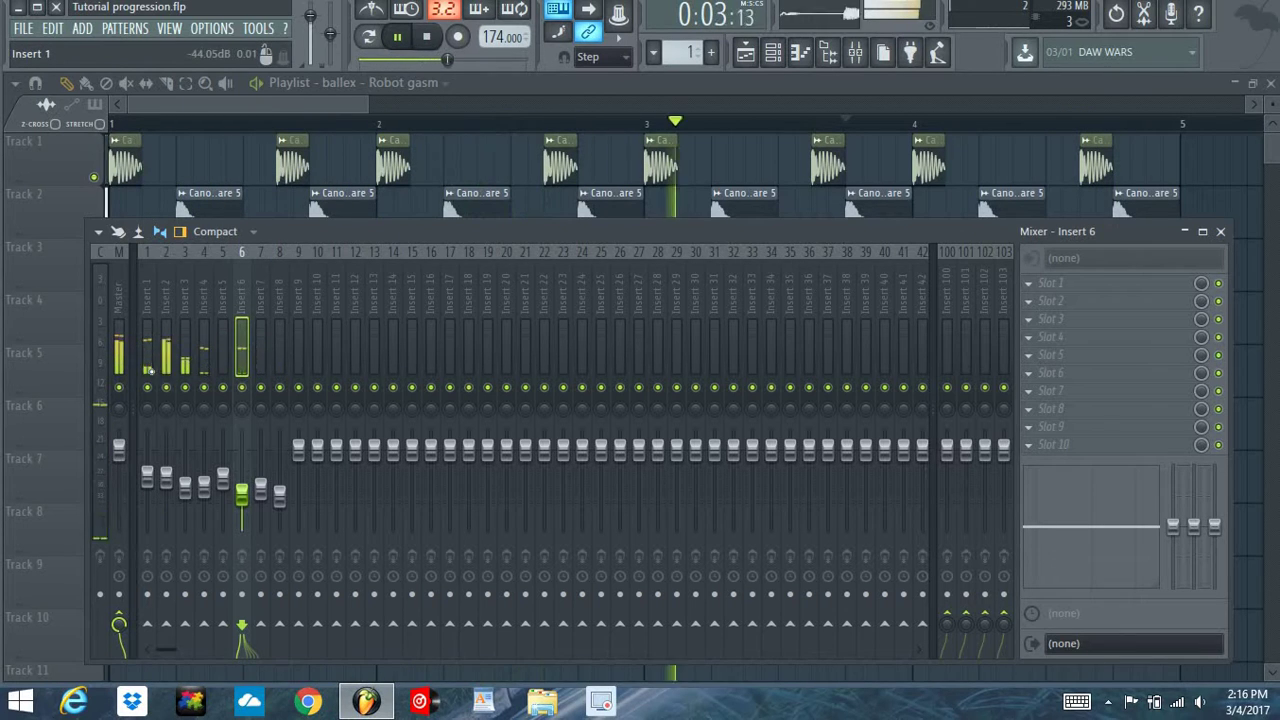
{"action": "key", "text": "F9"}
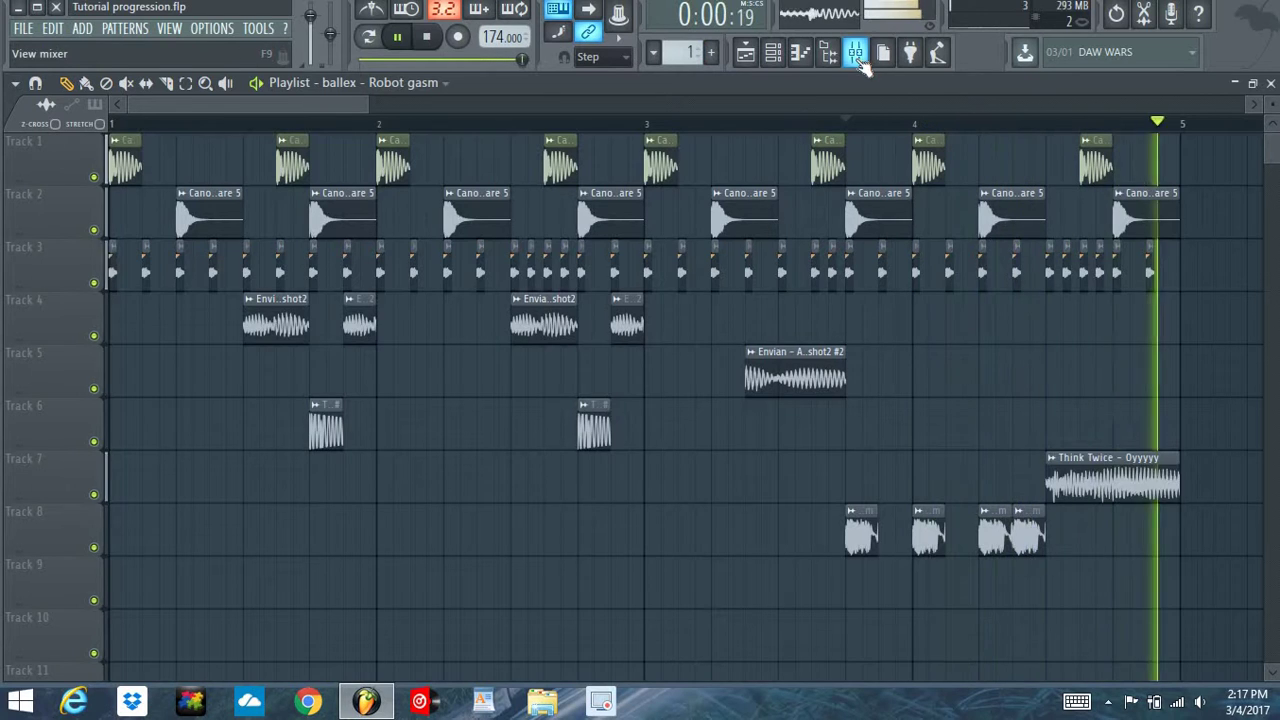
Stop song playback from the Mixer view, then close the Mixer.
{"action": "left_click", "coordinate": [857, 54]}
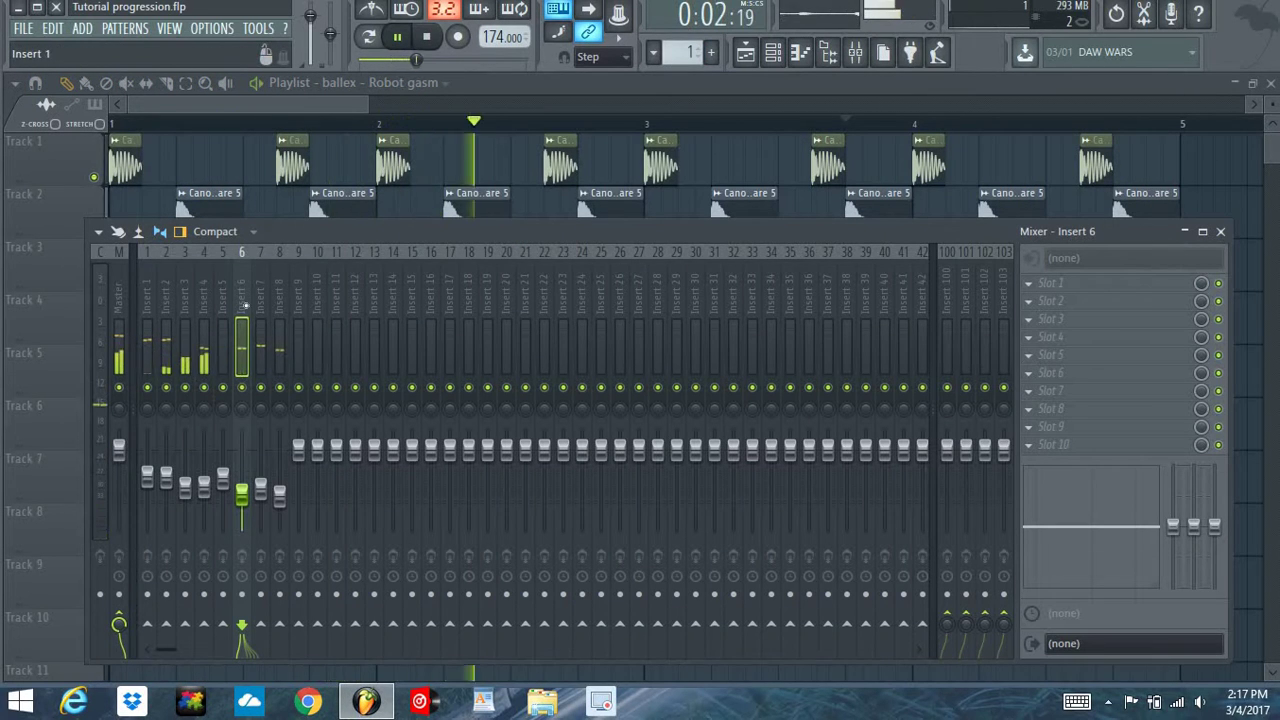
{"action": "left_click", "coordinate": [428, 38]}
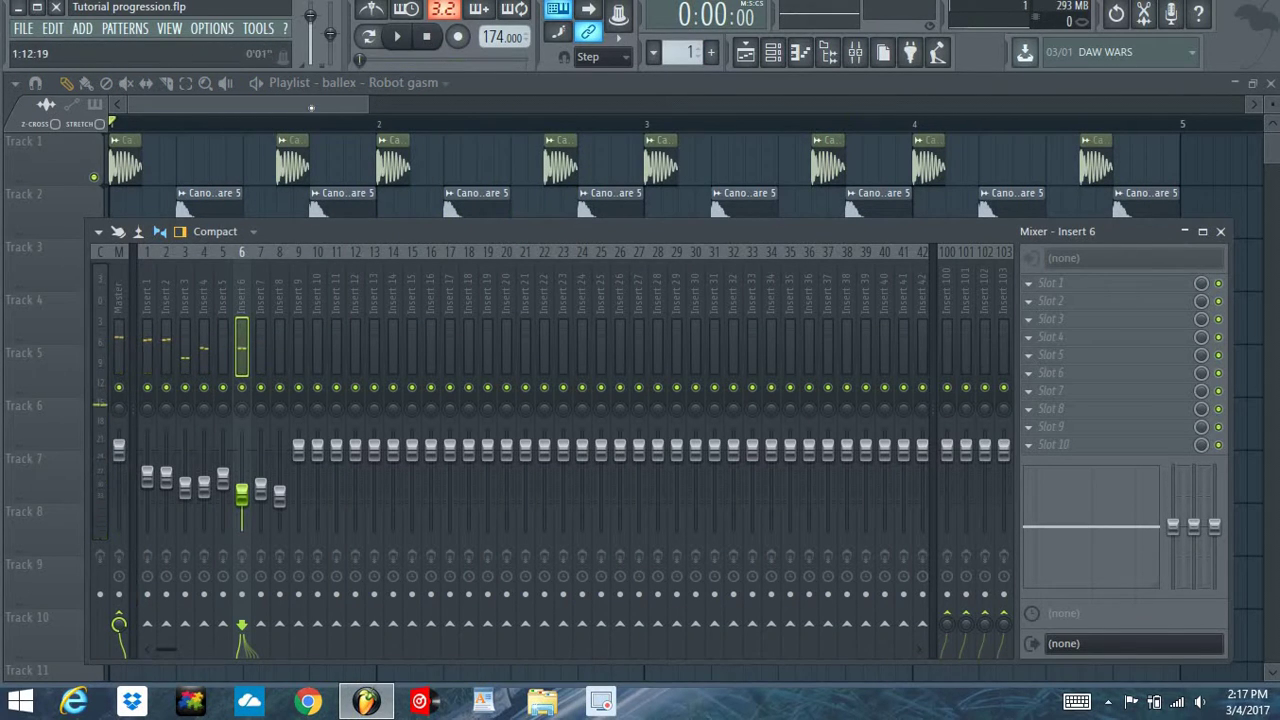
{"action": "left_click", "coordinate": [311, 107]}
Check the balanced levels on Insert 2 and Insert 1, returning to the full Playlist.
{"action": "left_click", "coordinate": [857, 54]}
{"action": "left_click", "coordinate": [168, 480]}
{"action": "left_click", "coordinate": [150, 479]}
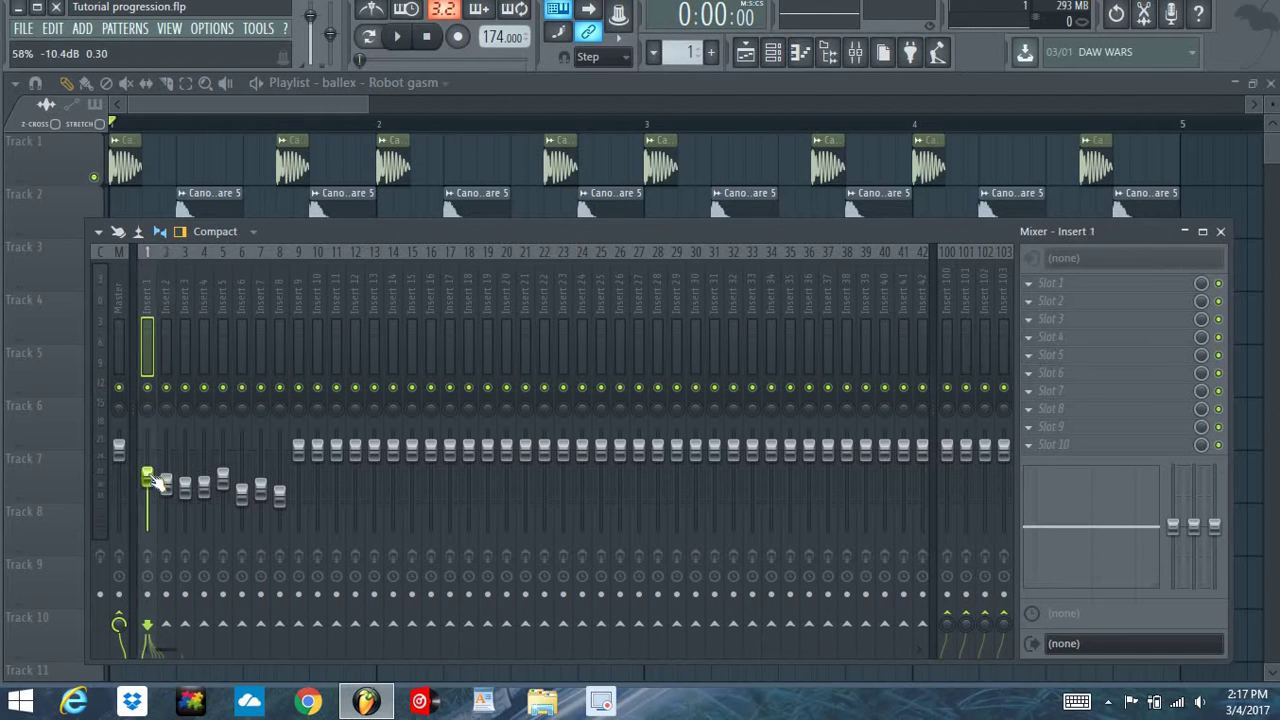
{"action": "key", "text": "F9"}
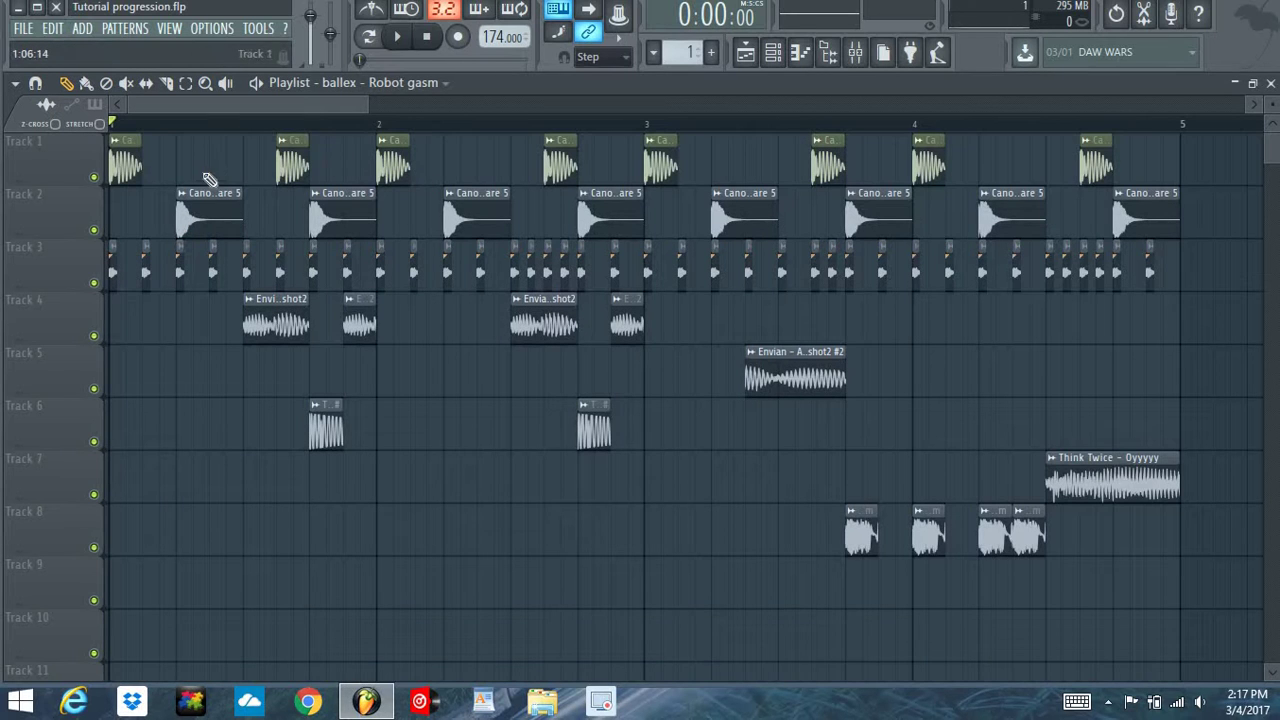
{"action": "left_click", "coordinate": [855, 55]}
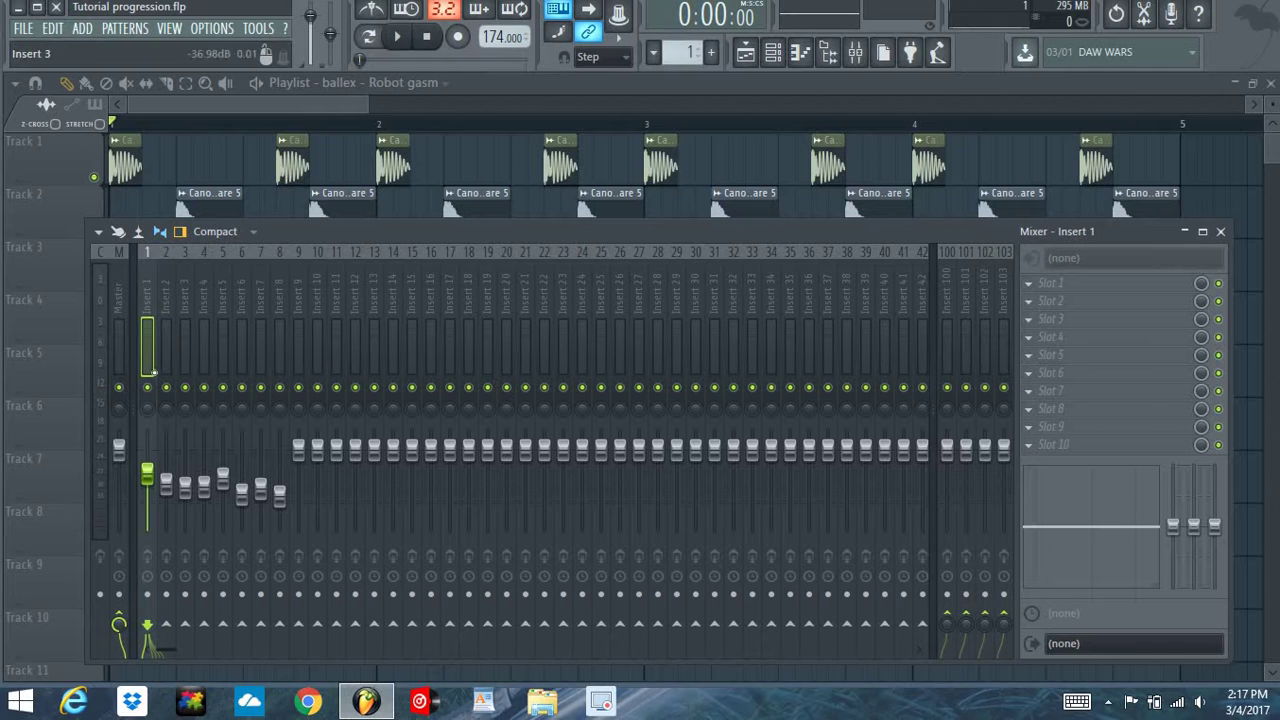
{"action": "key", "text": "F9"}
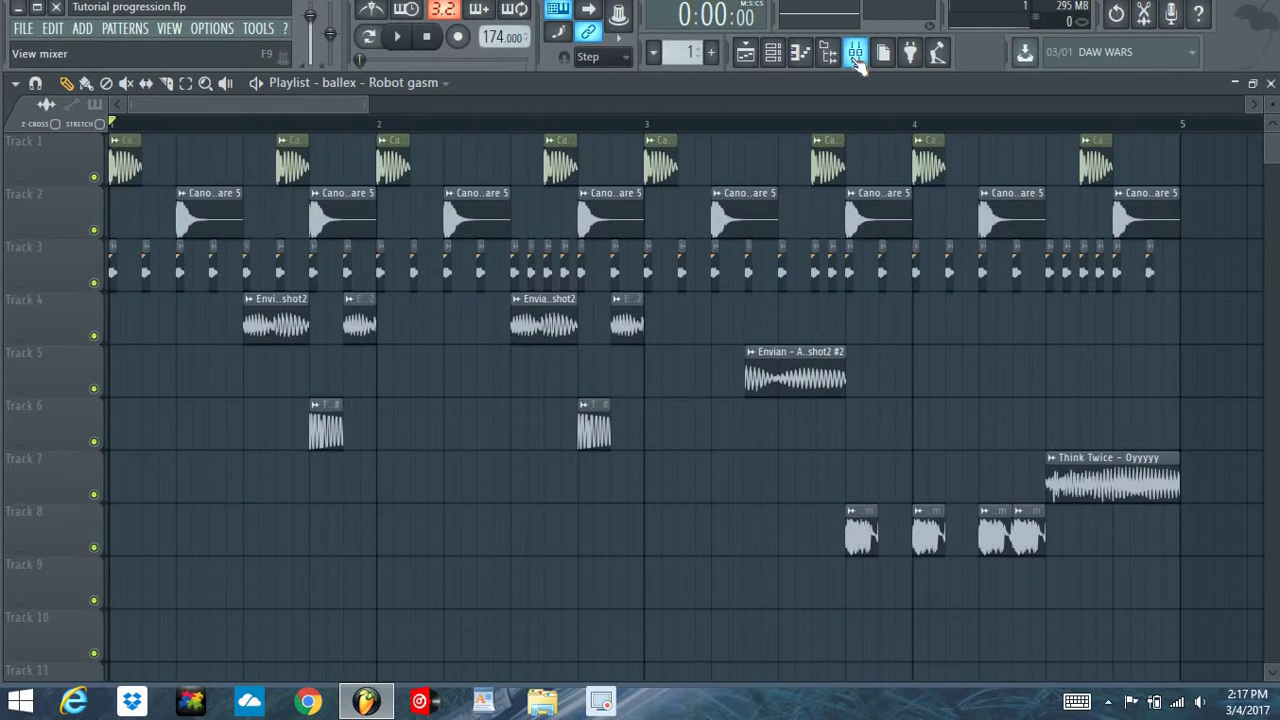
Close the Mixer to leave the finished Playlist showing, then reveal the hidden system-tray icons.
{"action": "left_click", "coordinate": [855, 55]}
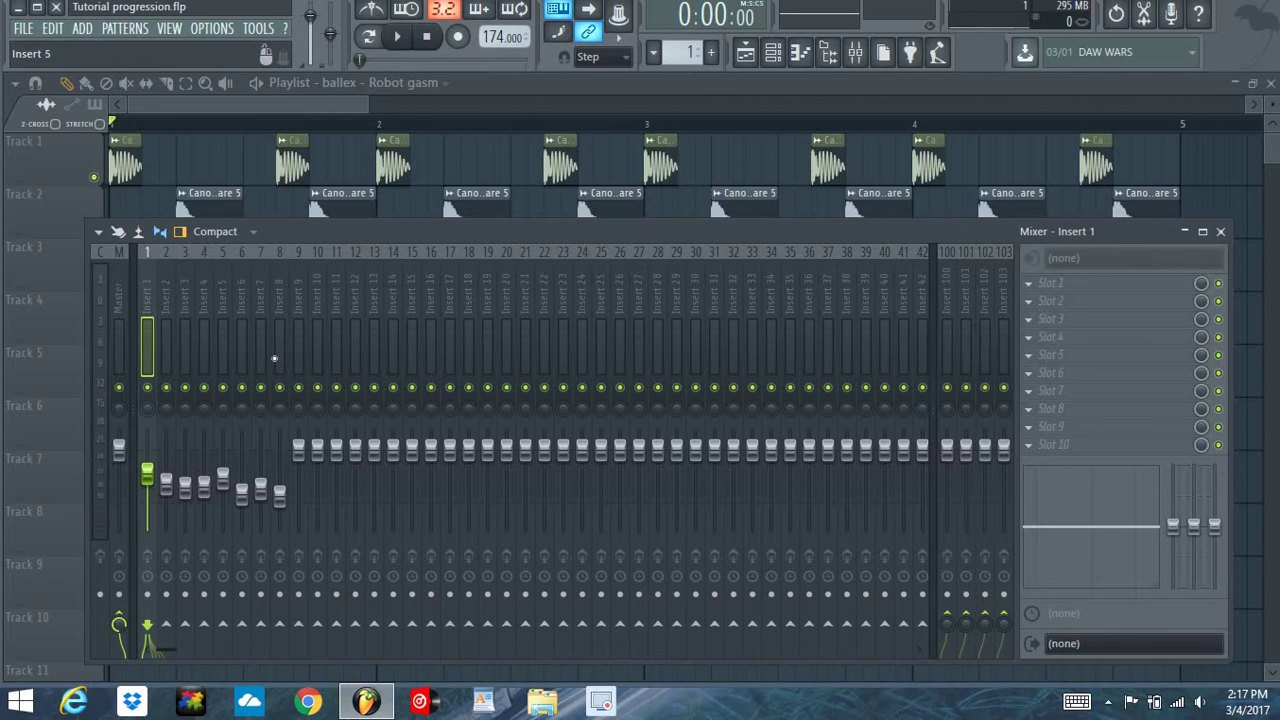
{"action": "left_click", "coordinate": [856, 55]}
{"action": "left_click", "coordinate": [856, 55]}
{"action": "left_click", "coordinate": [315, 108]}
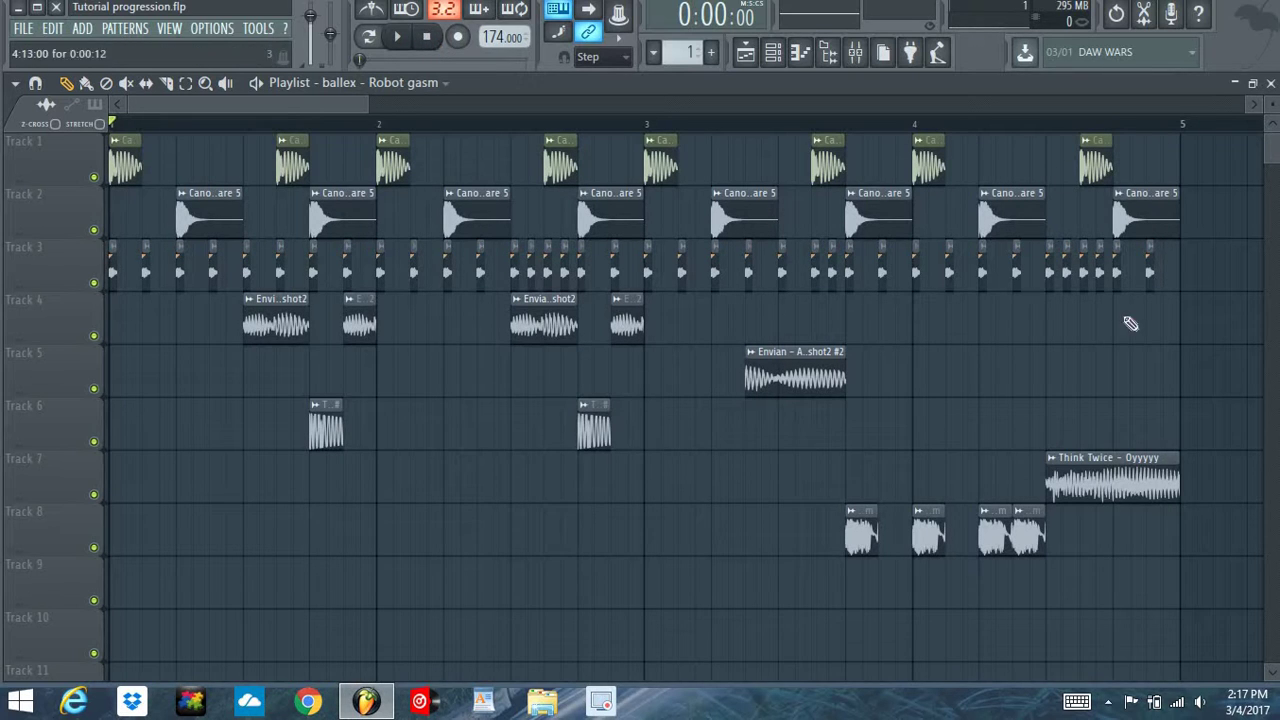
{"action": "left_click", "coordinate": [1116, 702]}
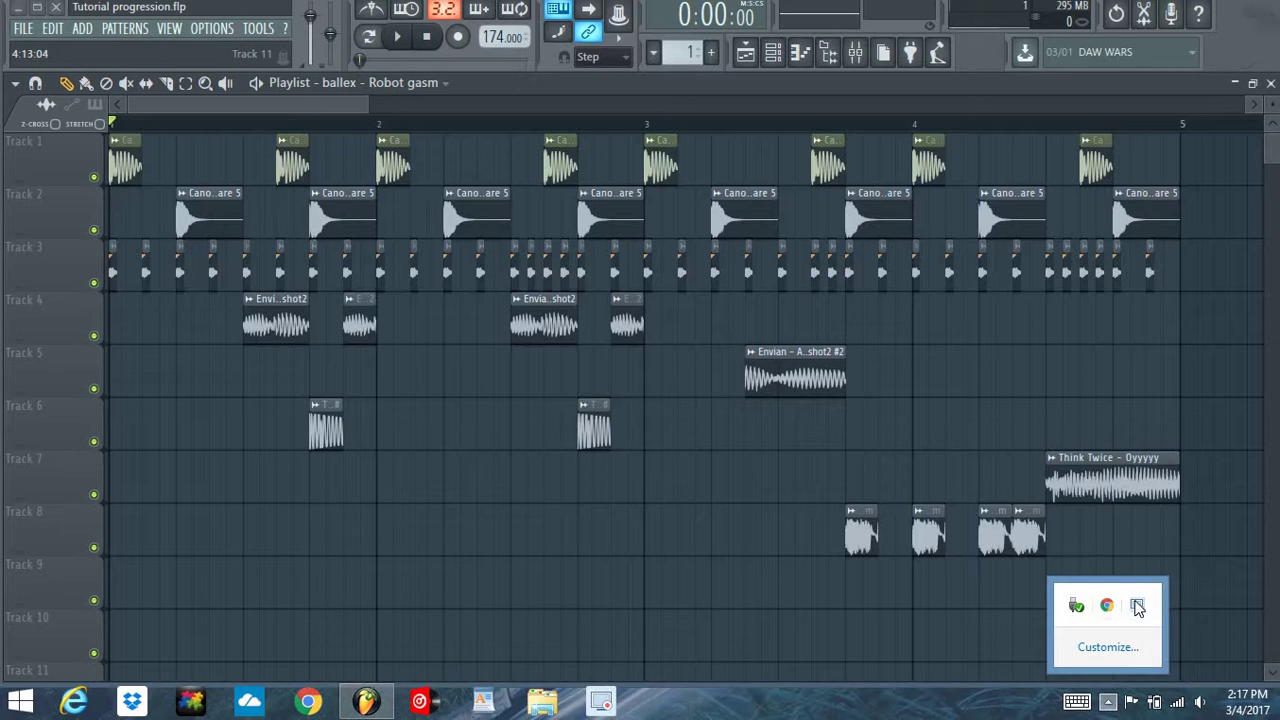